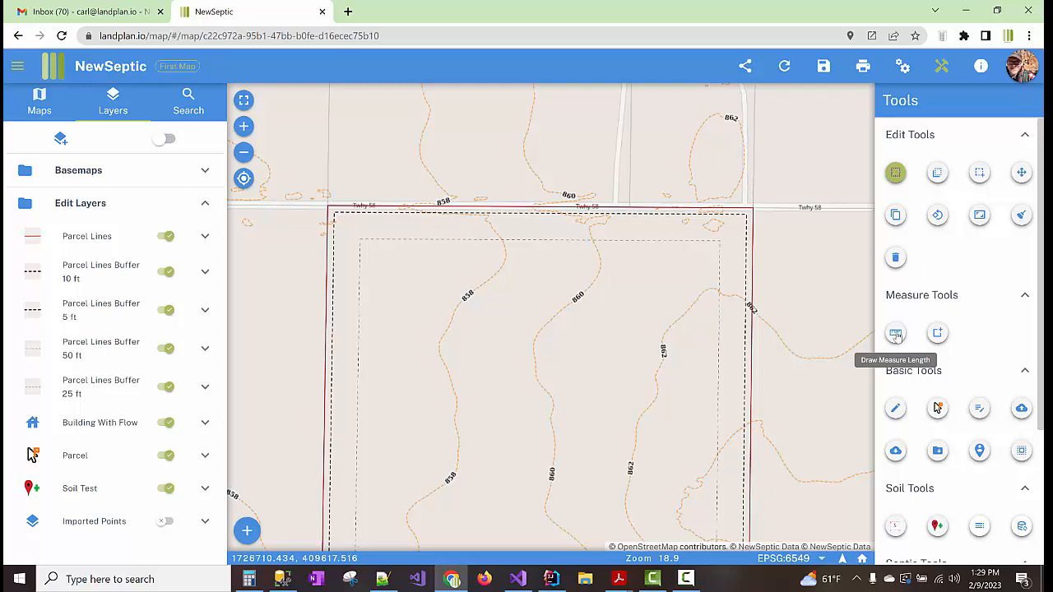
Start a length measurement and save snap options that snap it to vertices and edges of the Parcel Lines layer.
{"action": "left_click", "coordinate": [895, 334]}
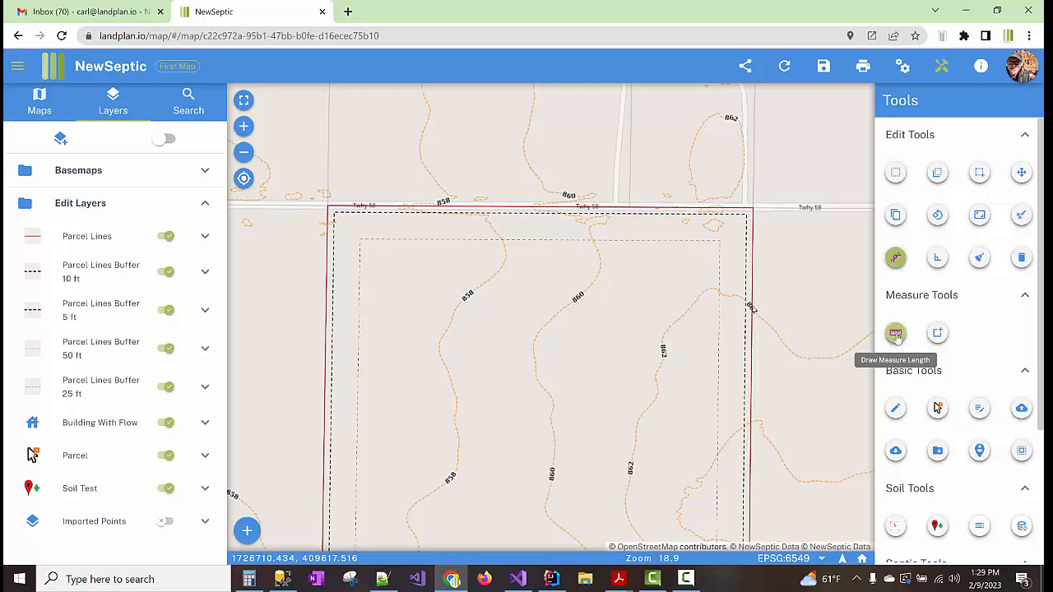
{"action": "left_click", "coordinate": [895, 259]}
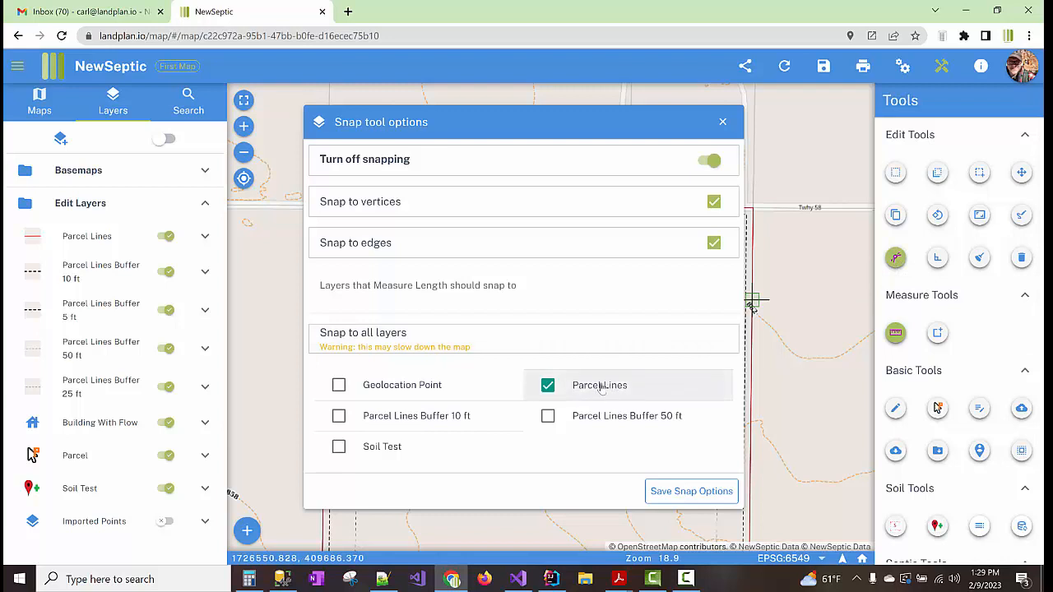
{"action": "left_click", "coordinate": [689, 492]}
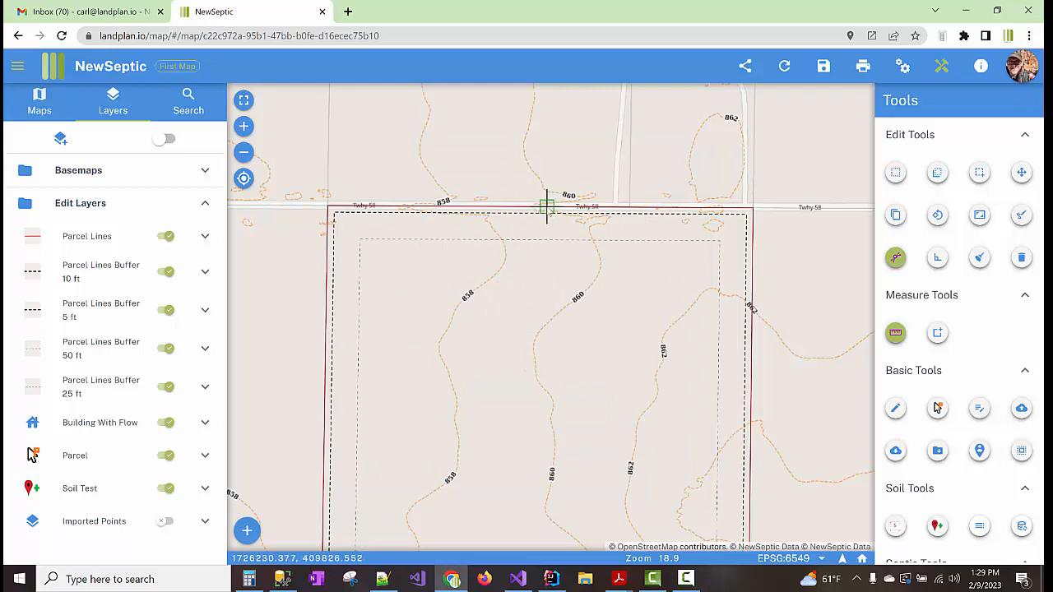
Start the measurement near the middle of the north parcel line, heading south into the parcel, and set its distance to 200 ft.
{"action": "left_click", "coordinate": [546, 206]}
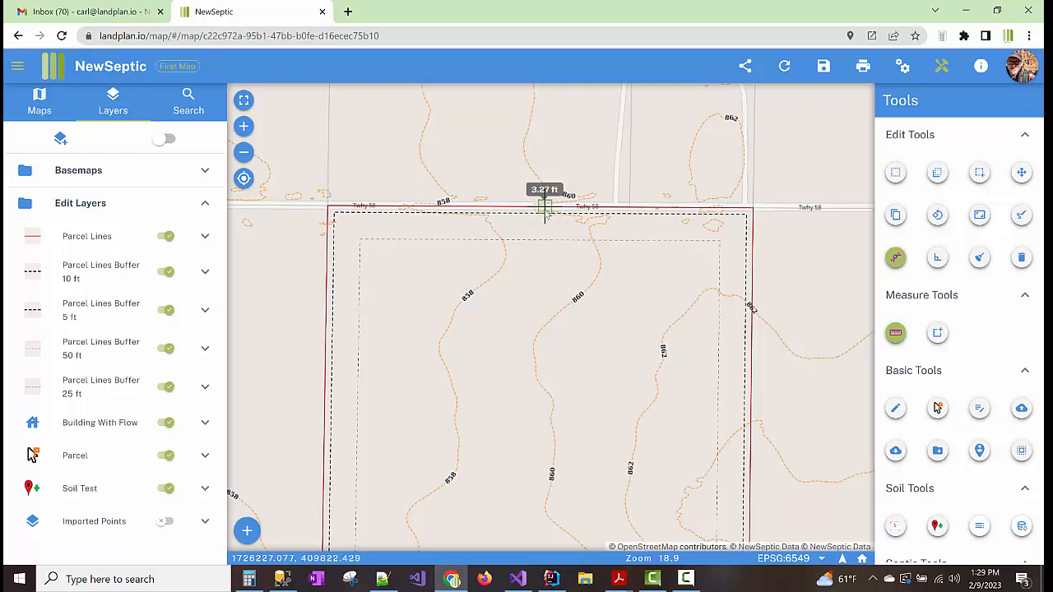
{"action": "right_click", "coordinate": [544, 318]}
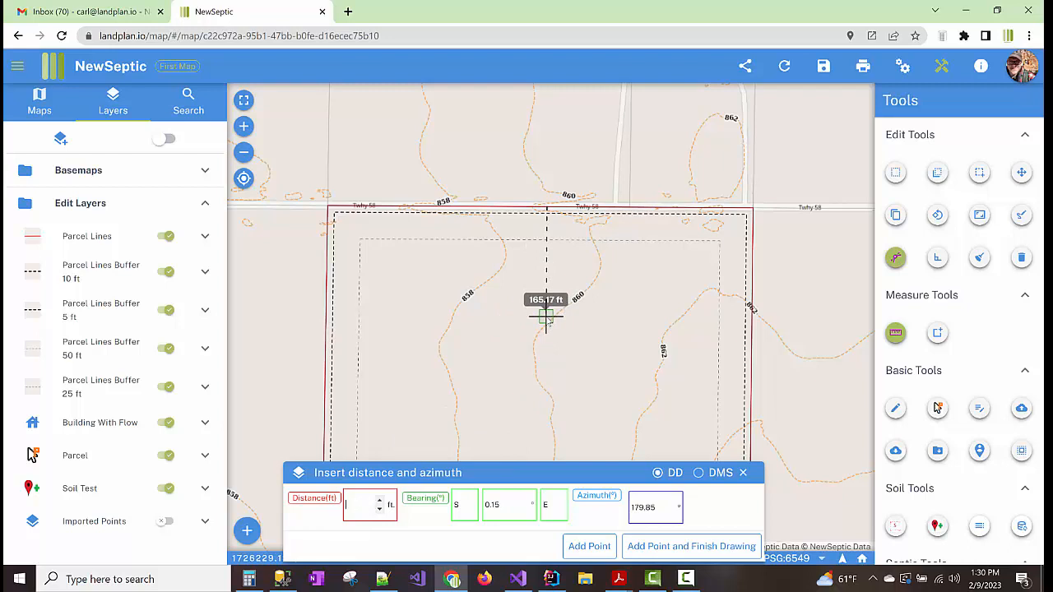
{"action": "type", "text": "200"}
{"action": "key", "text": "Tab"}
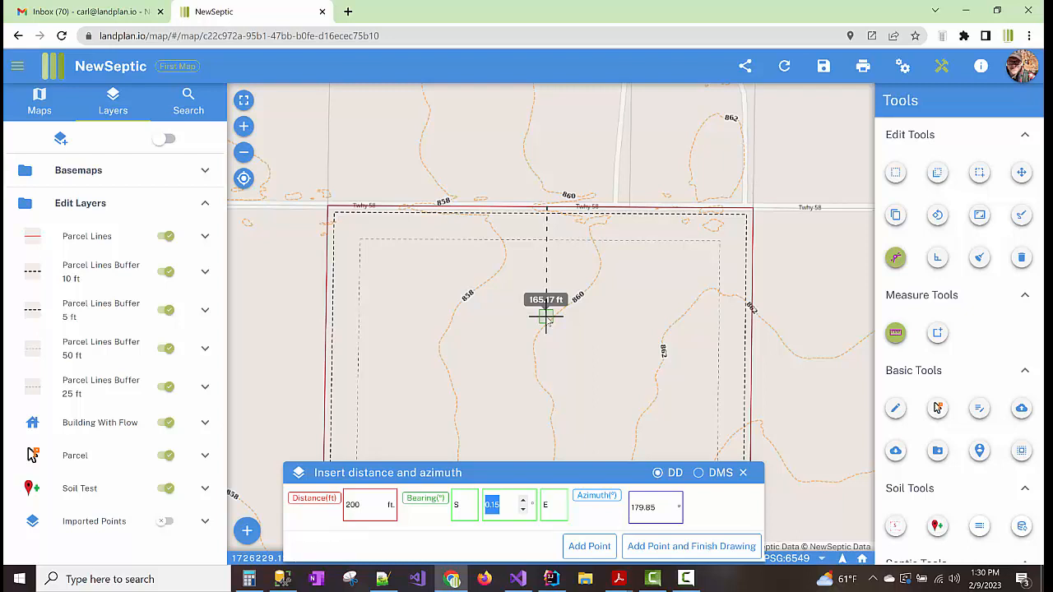
{"action": "key", "text": "shift+Tab"}
{"action": "key", "text": "Tab"}
{"action": "key", "text": "Tab"}
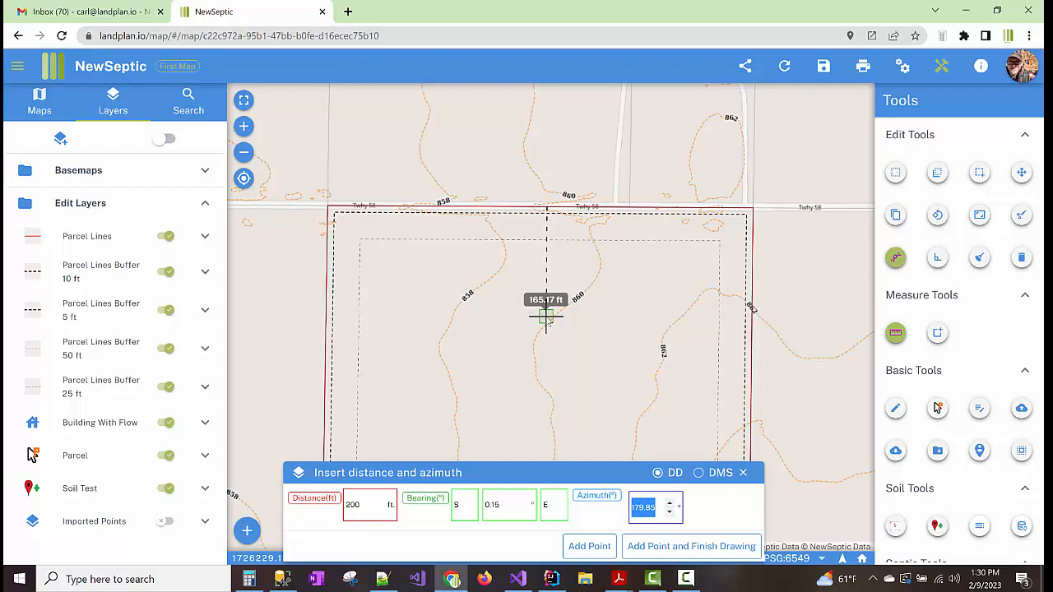
{"action": "key", "text": "shift+Tab"}
{"action": "key", "text": "shift+Tab"}
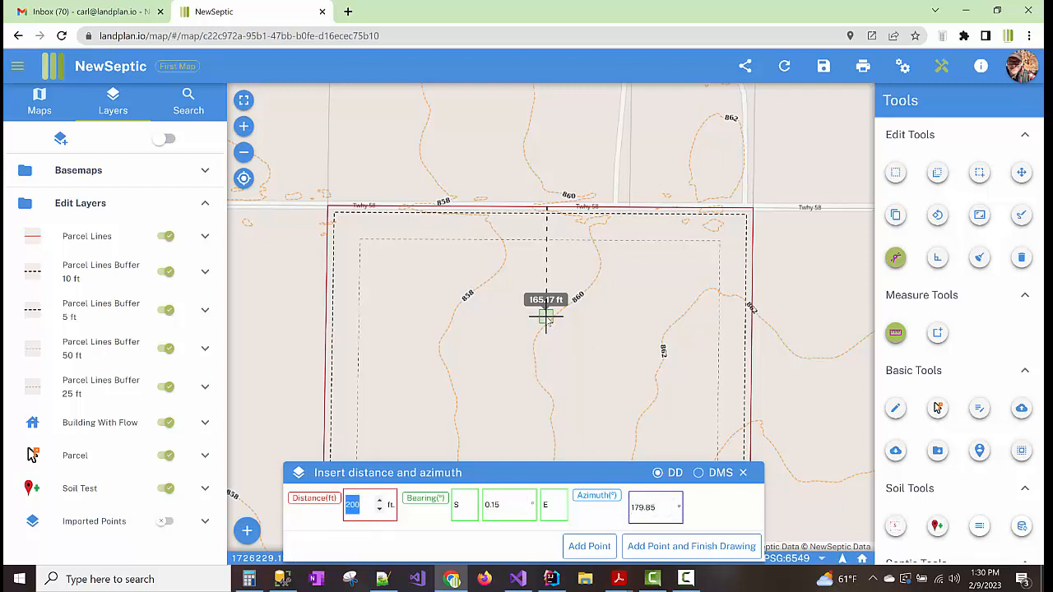
{"action": "key", "text": "Tab"}
{"action": "key", "text": "Tab"}
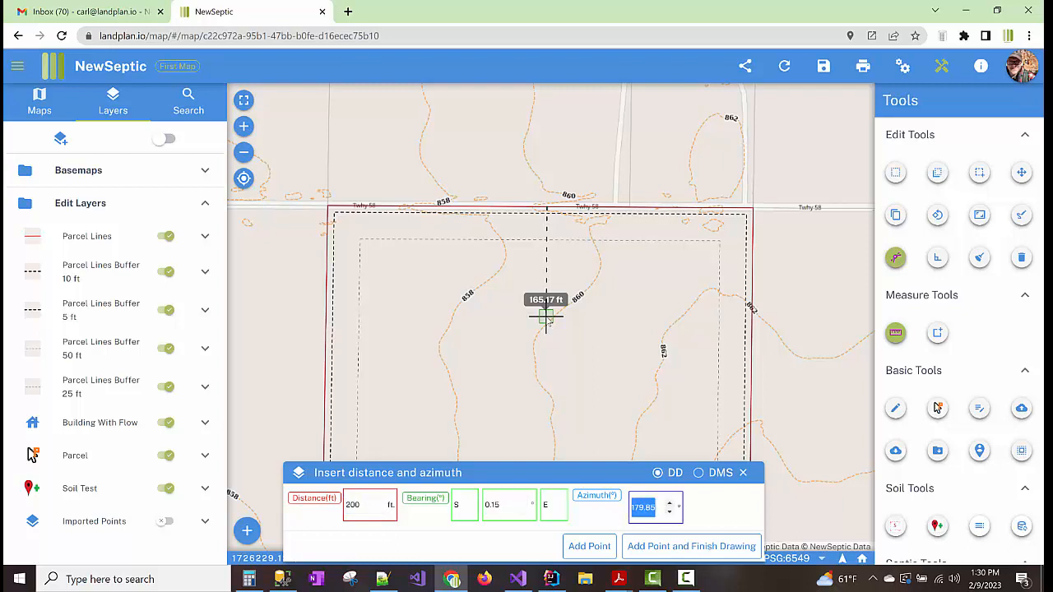
{"action": "key", "text": "shift+Tab"}
{"action": "key", "text": "shift+Tab"}
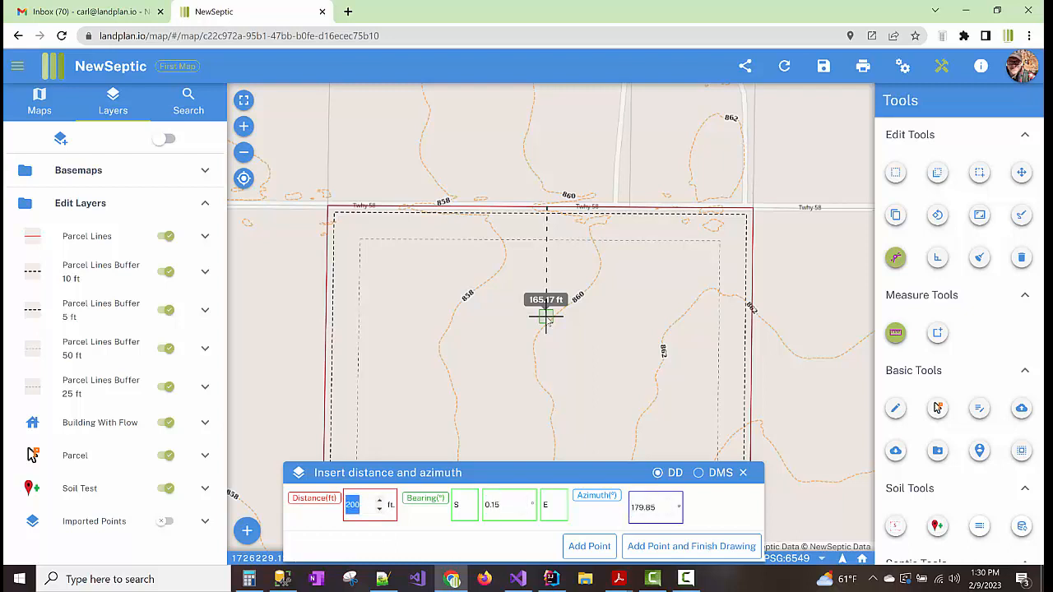
{"action": "key", "text": "Tab"}
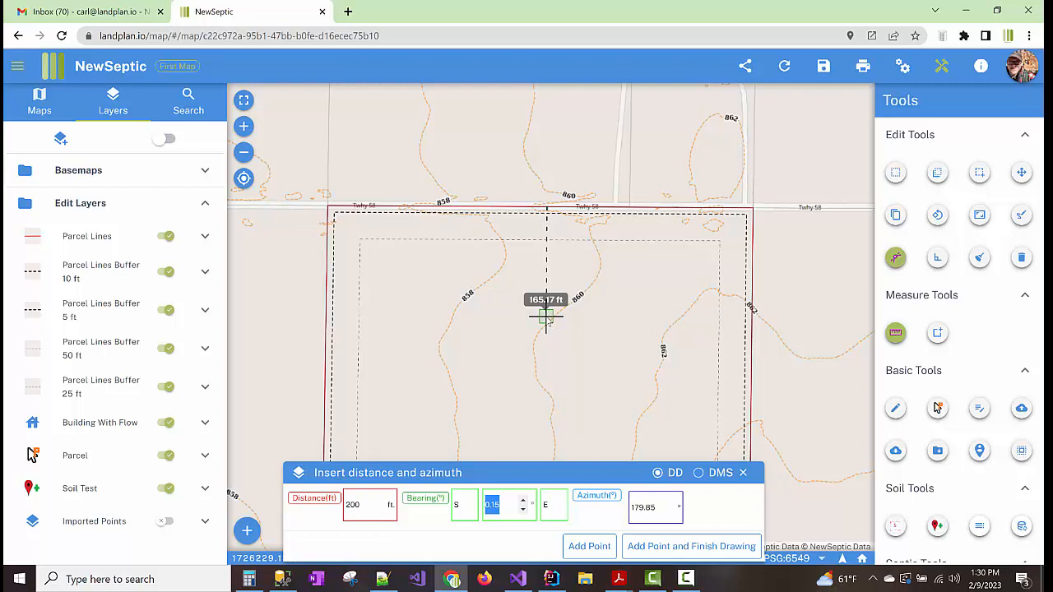
{"action": "key", "text": "Tab"}
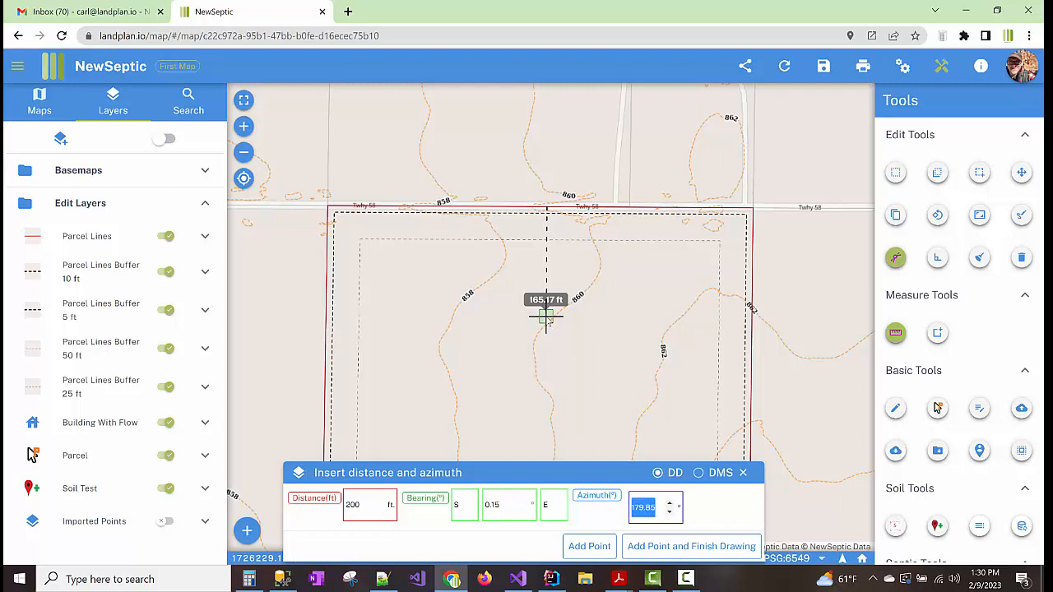
{"action": "key", "text": "shift+Tab"}
{"action": "key", "text": "shift+Tab"}
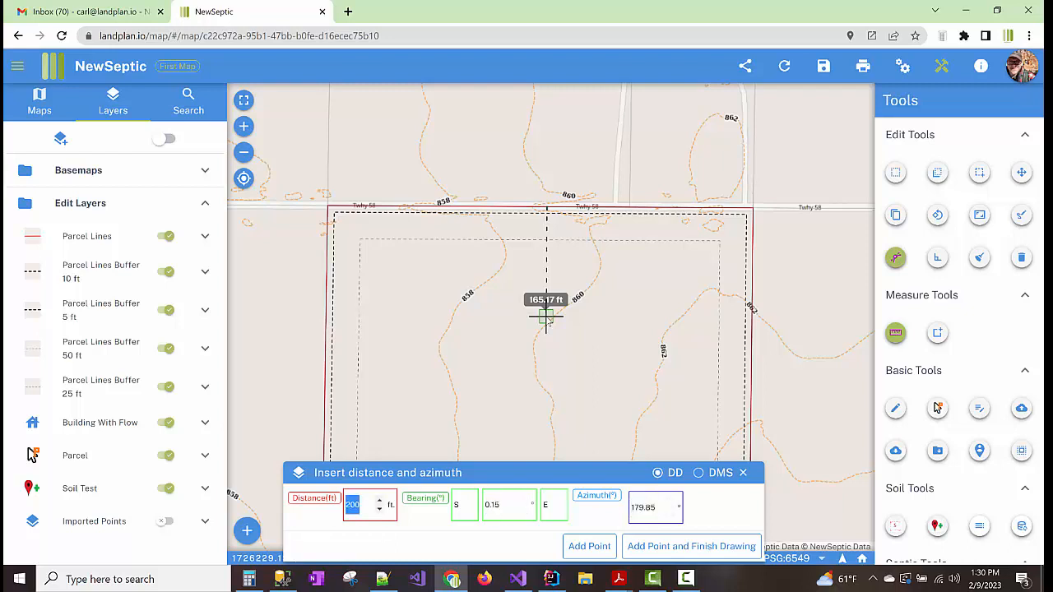
{"action": "key", "text": "Tab"}
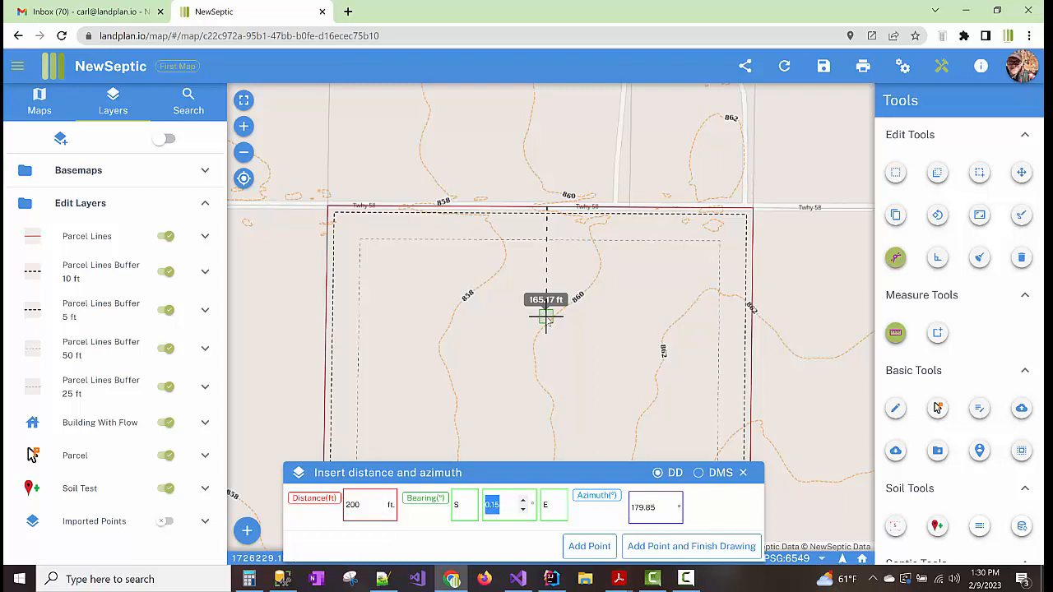
Set the 200 ft measurement's azimuth to 180° and add its end point to finish the line.
{"action": "key", "text": "Tab"}
{"action": "type", "text": "180"}
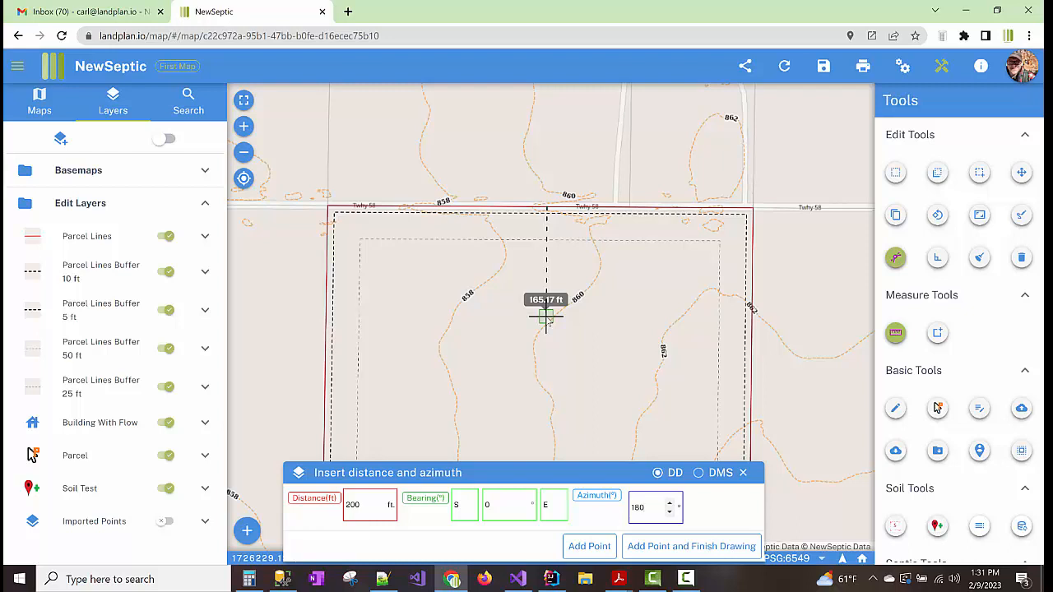
{"action": "key", "text": "Tab"}
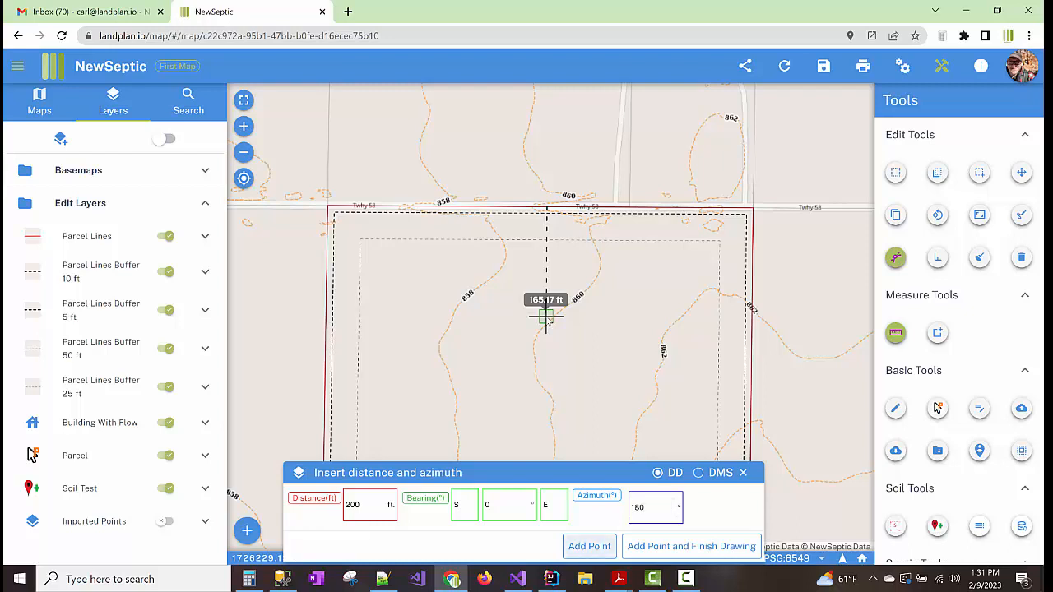
{"action": "key", "text": "Tab"}
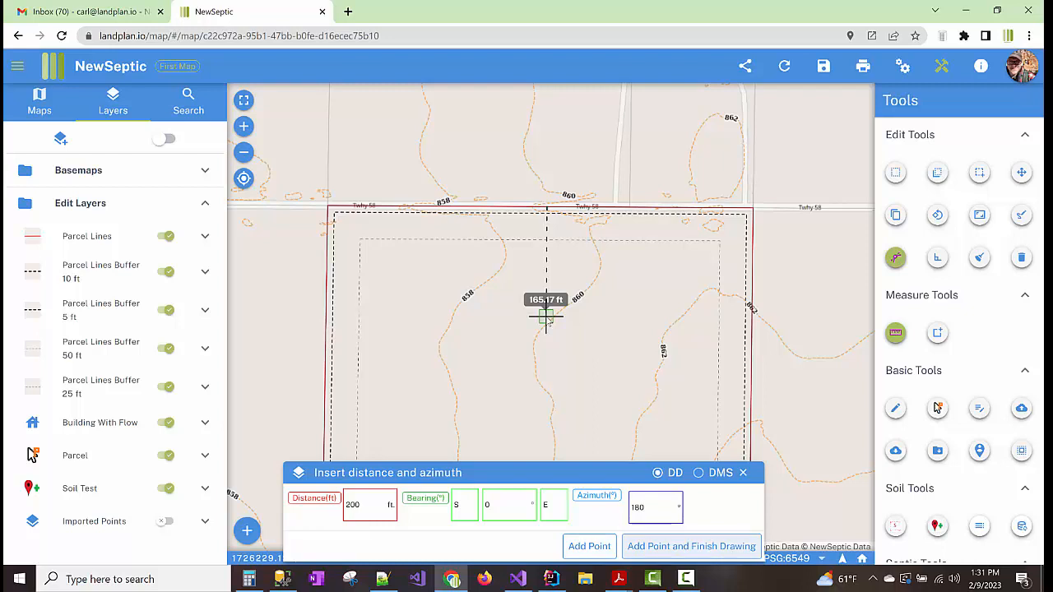
{"action": "key", "text": "Return"}
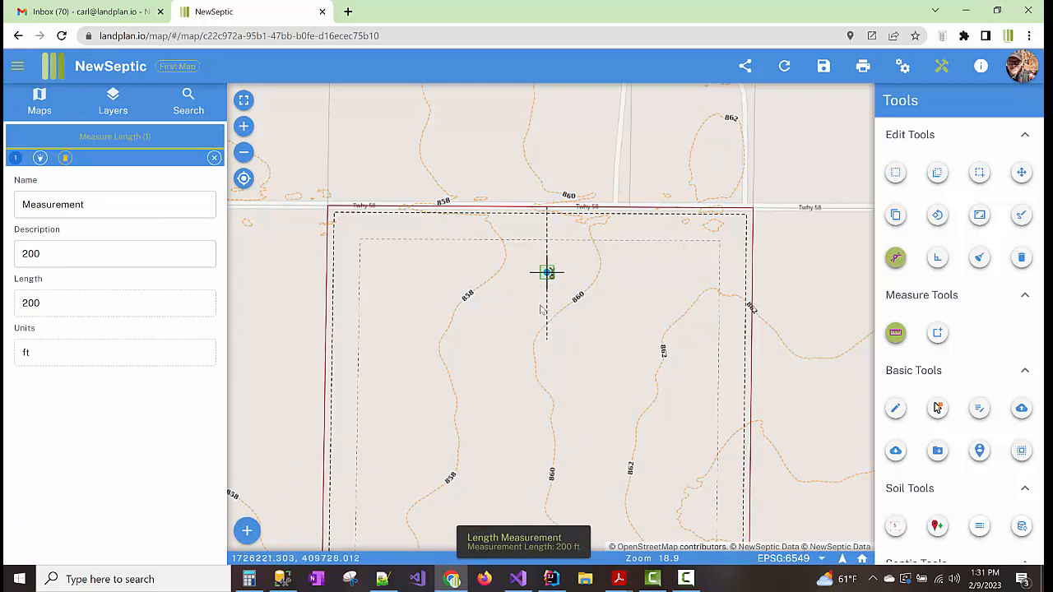
Start a second length measurement on the west parcel line, heading east, and set its distance to 250 ft.
{"action": "left_click", "coordinate": [326, 345]}
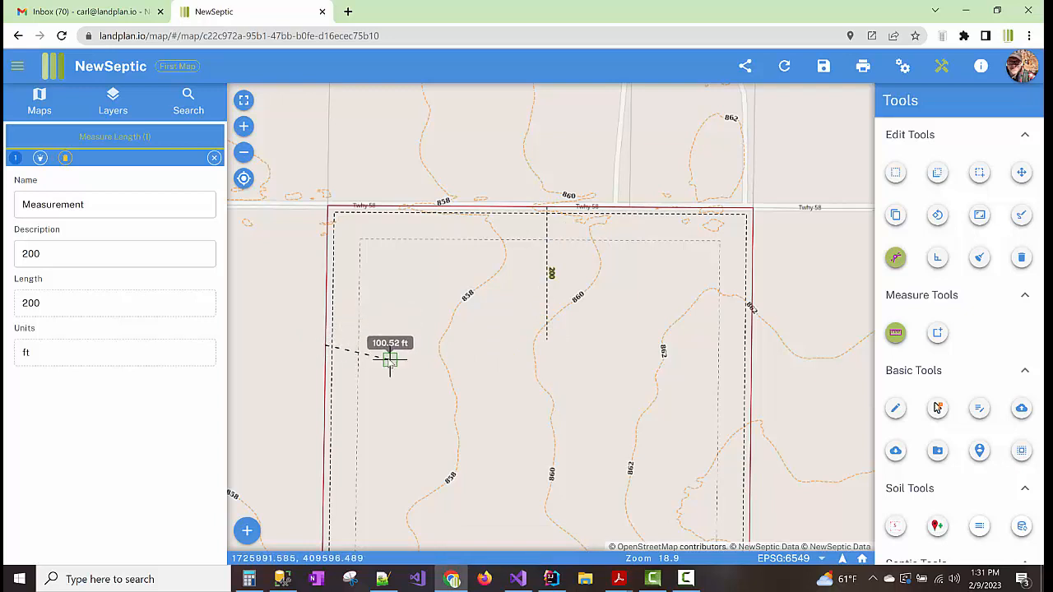
{"action": "right_click", "coordinate": [471, 345]}
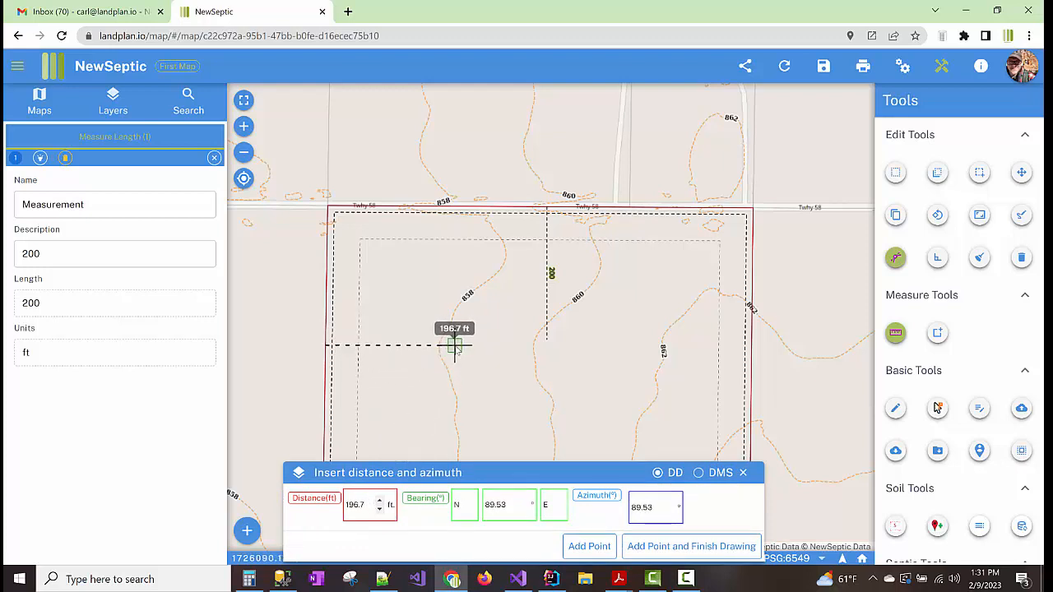
{"action": "key", "text": "BackSpace"}
{"action": "key", "text": "BackSpace"}
{"action": "key", "text": "BackSpace"}
{"action": "key", "text": "BackSpace"}
{"action": "key", "text": "BackSpace"}
{"action": "type", "text": "250"}
Set the 250 ft measurement's azimuth to 90° and add its end point to finish the line.
{"action": "key", "text": "Tab"}
{"action": "key", "text": "Tab"}
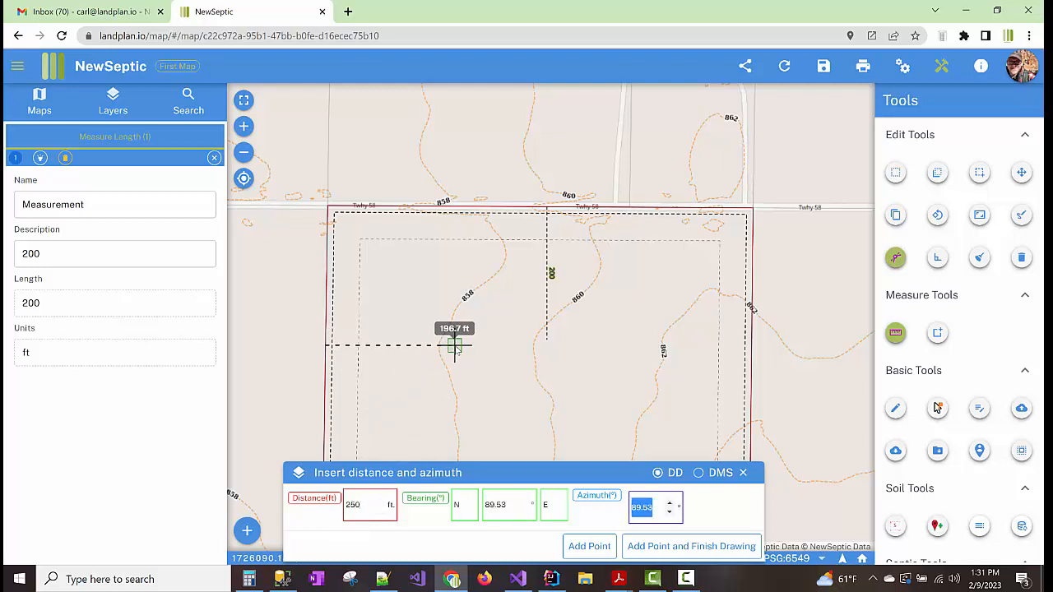
{"action": "type", "text": "90"}
{"action": "key", "text": "Tab"}
{"action": "key", "text": "Tab"}
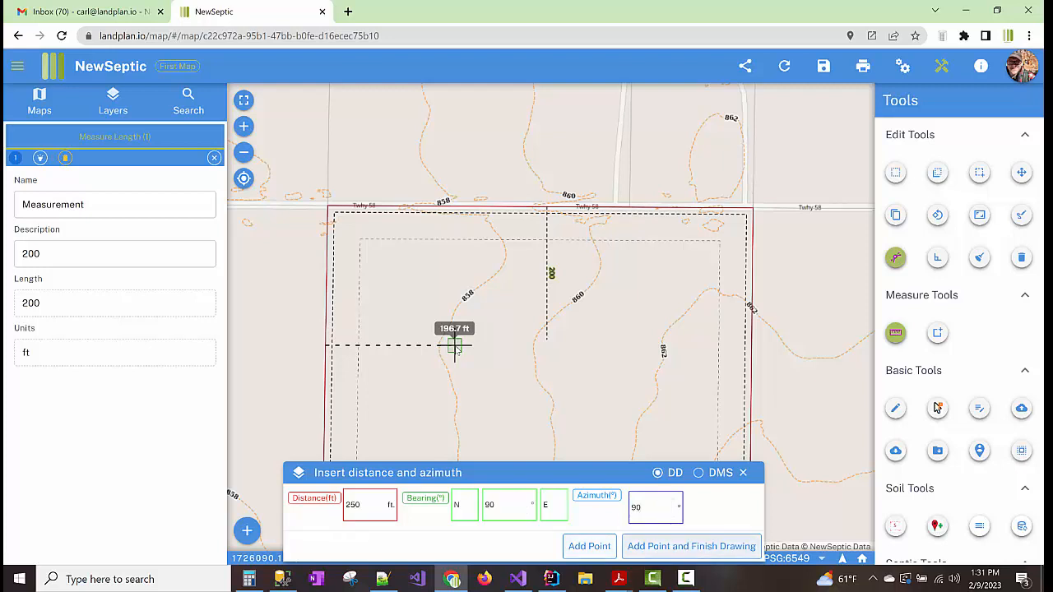
{"action": "key", "text": "Return"}
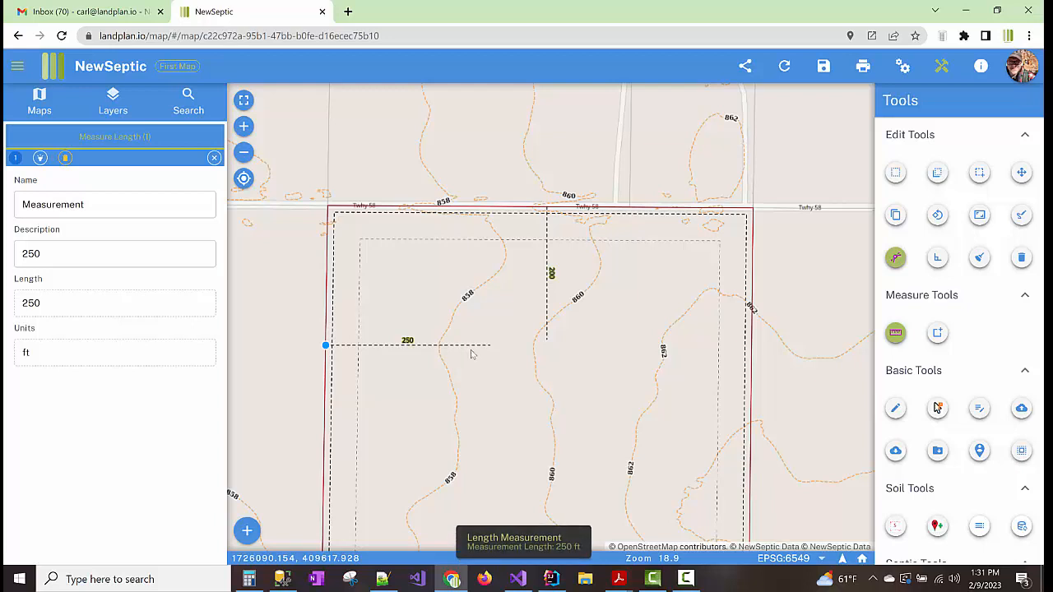
Start drawing a Building With Flow just southeast of the 250 ft measurement's east end and set its first side to 60 ft.
{"action": "left_click_drag", "start_coordinate": [637, 383], "coordinate": [616, 332]}
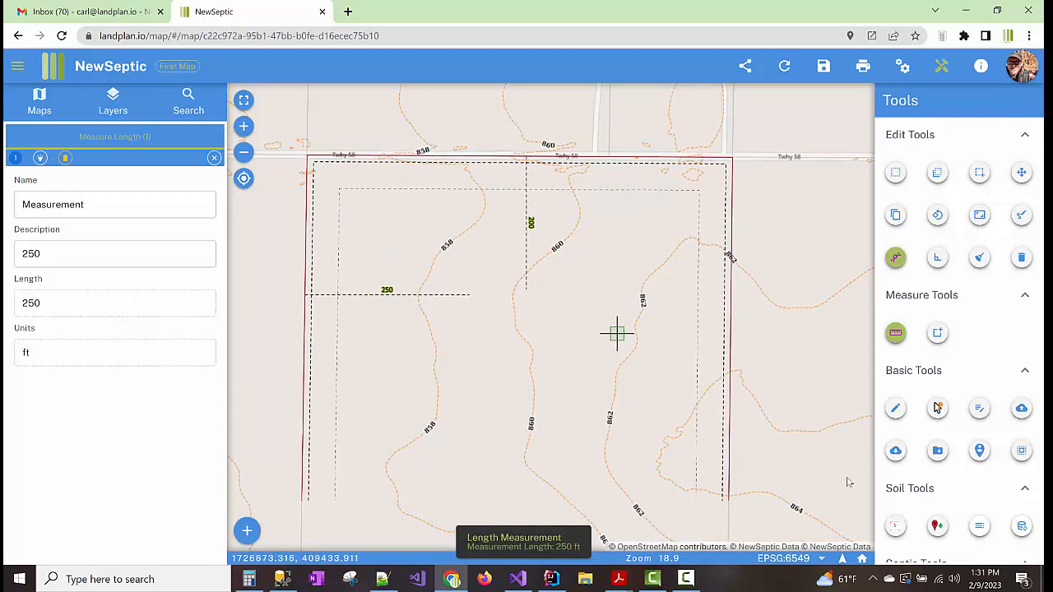
{"action": "scroll", "coordinate": [967, 488], "scroll_direction": "down", "scroll_amount": 2}
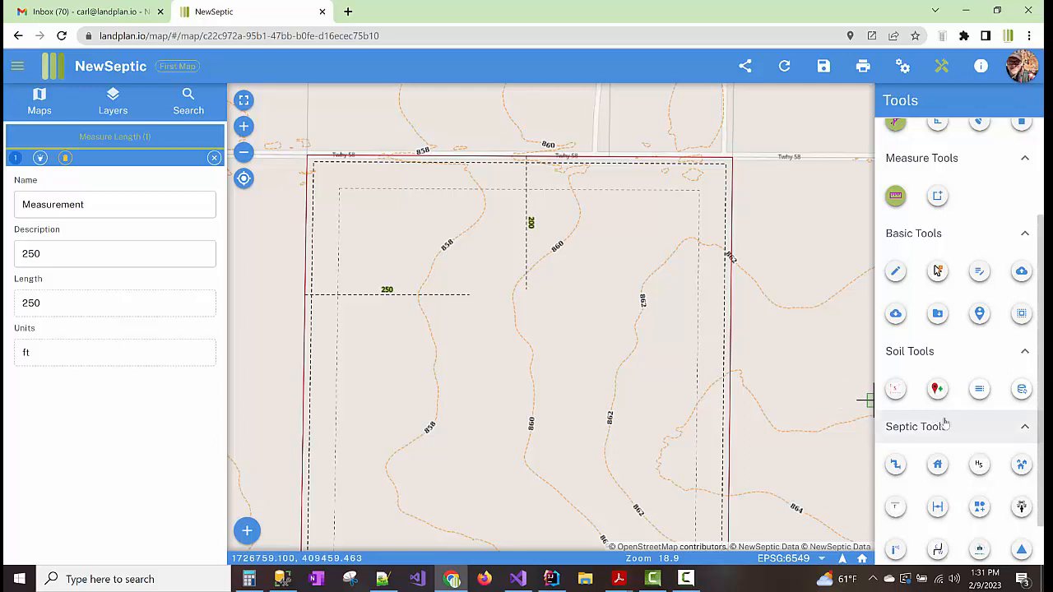
{"action": "left_click", "coordinate": [939, 466]}
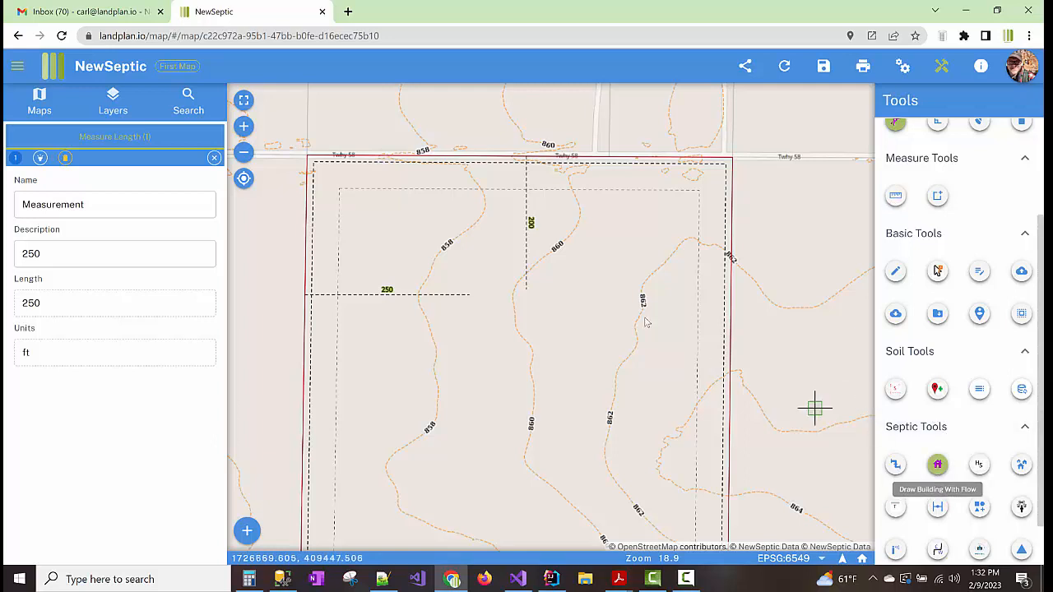
{"action": "left_click", "coordinate": [481, 312]}
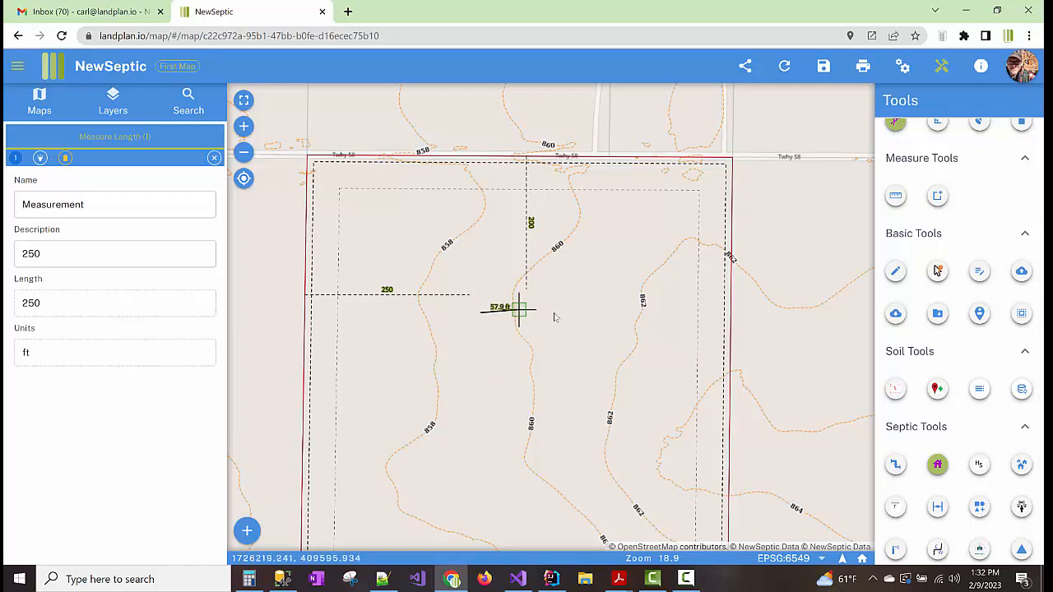
{"action": "right_click", "coordinate": [525, 314]}
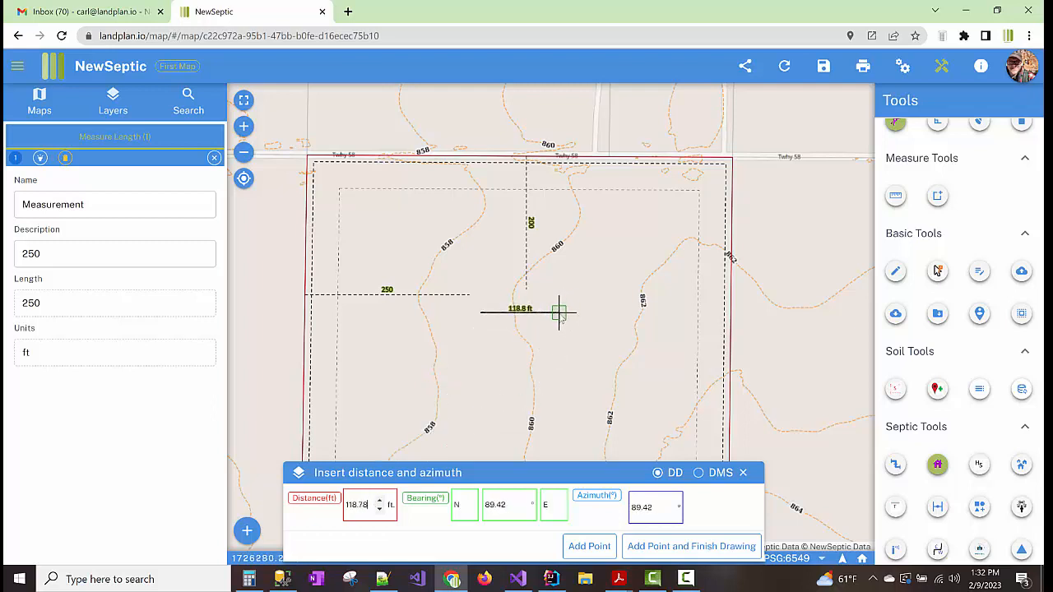
{"action": "key", "text": "BackSpace"}
{"action": "key", "text": "BackSpace"}
{"action": "key", "text": "BackSpace"}
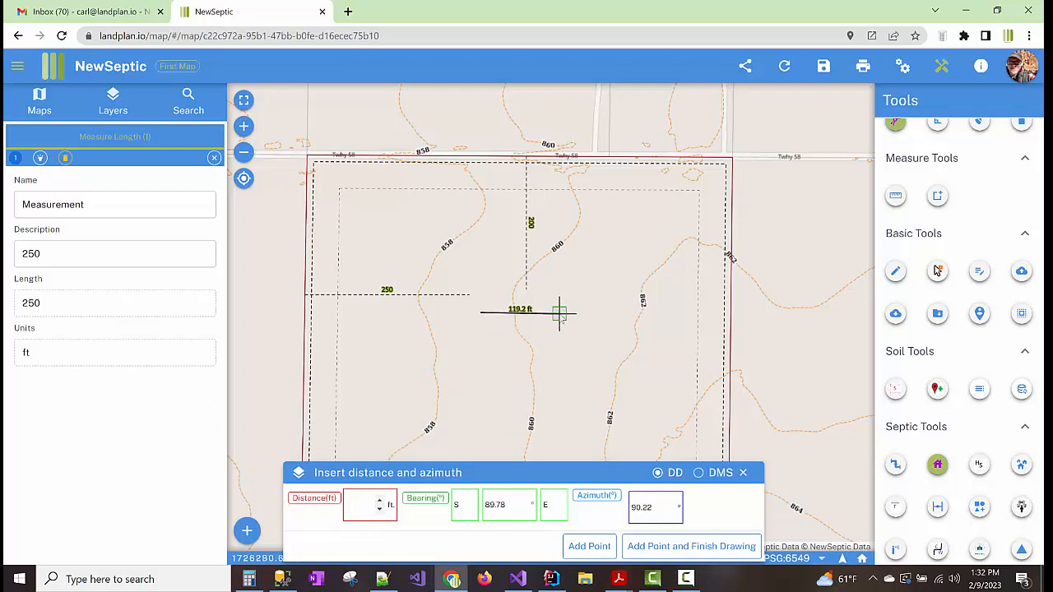
{"action": "type", "text": "60"}
Set the building's first side to an azimuth of 90° and add the point without finishing the drawing.
{"action": "key", "text": "Tab"}
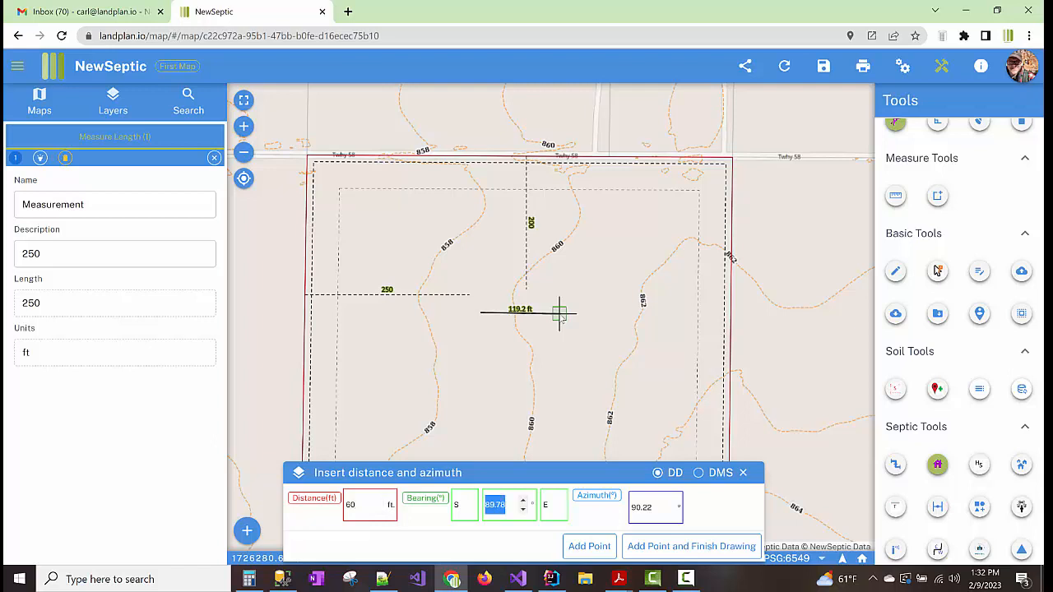
{"action": "key", "text": "Tab"}
{"action": "type", "text": "90"}
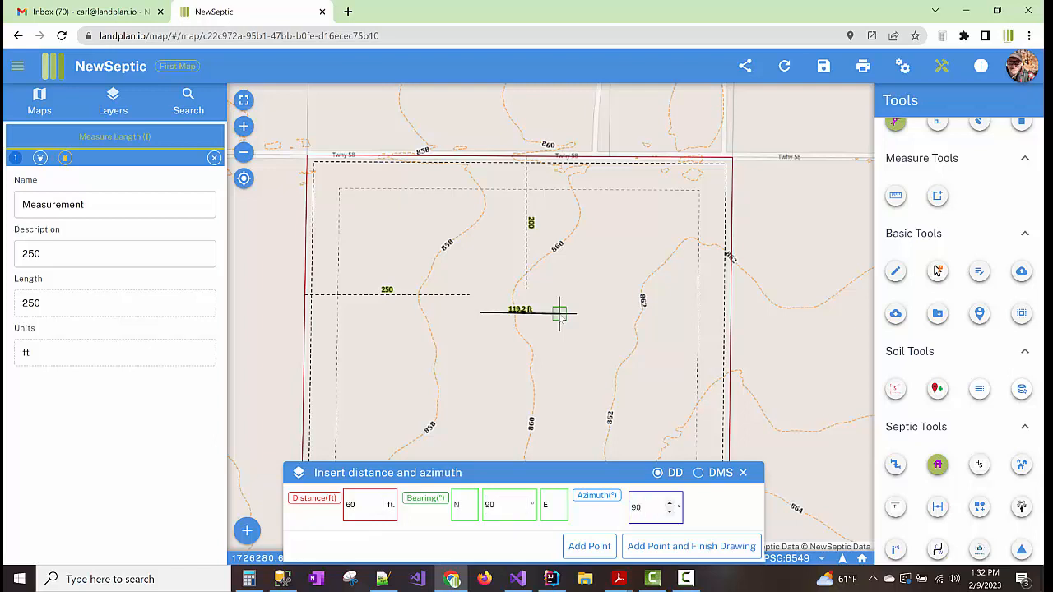
{"action": "key", "text": "Tab"}
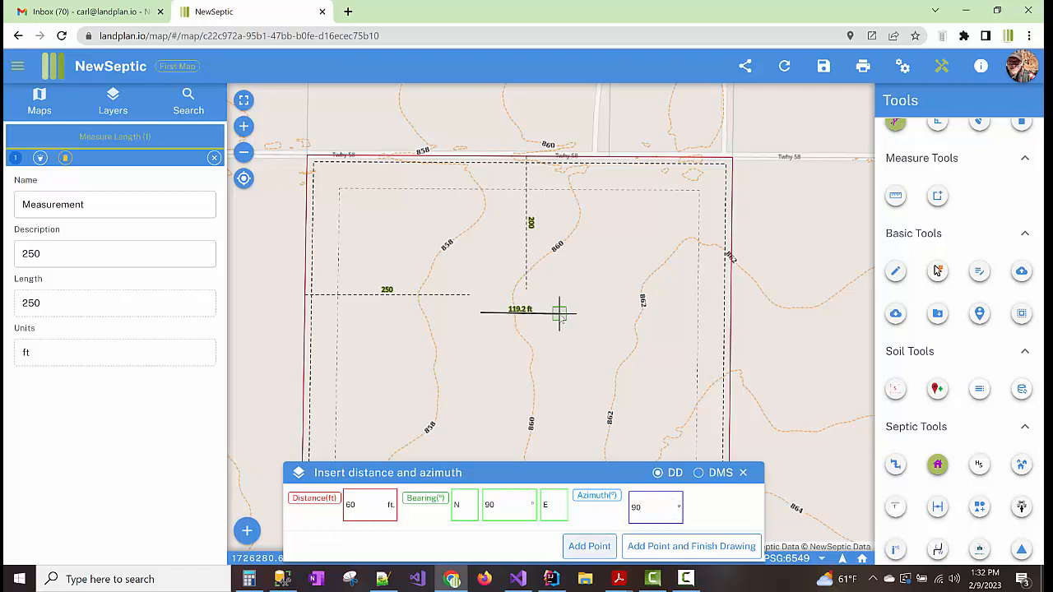
{"action": "key", "text": "Tab"}
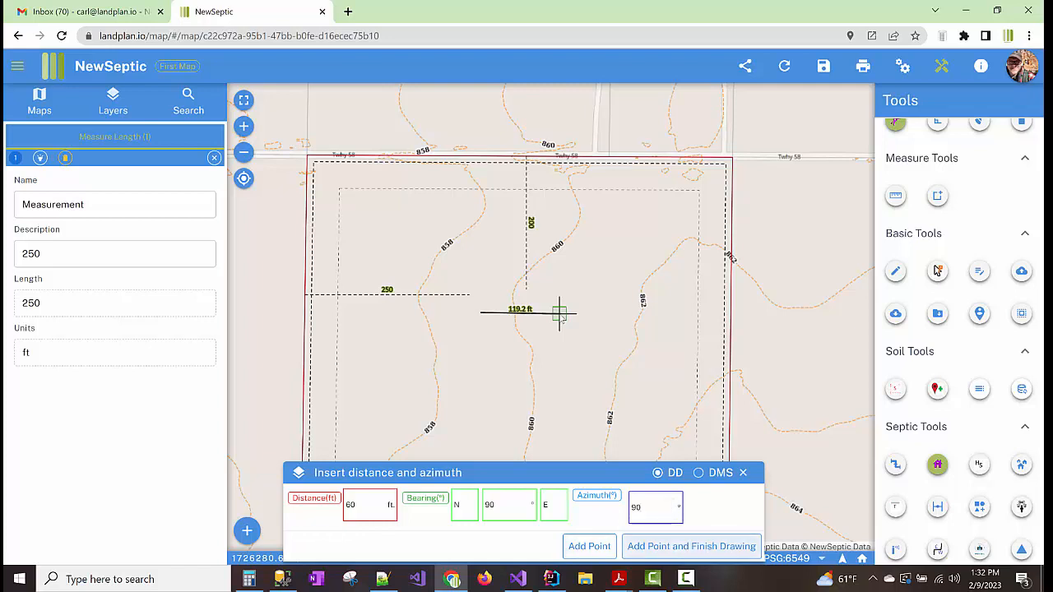
{"action": "key", "text": "shift+Tab"}
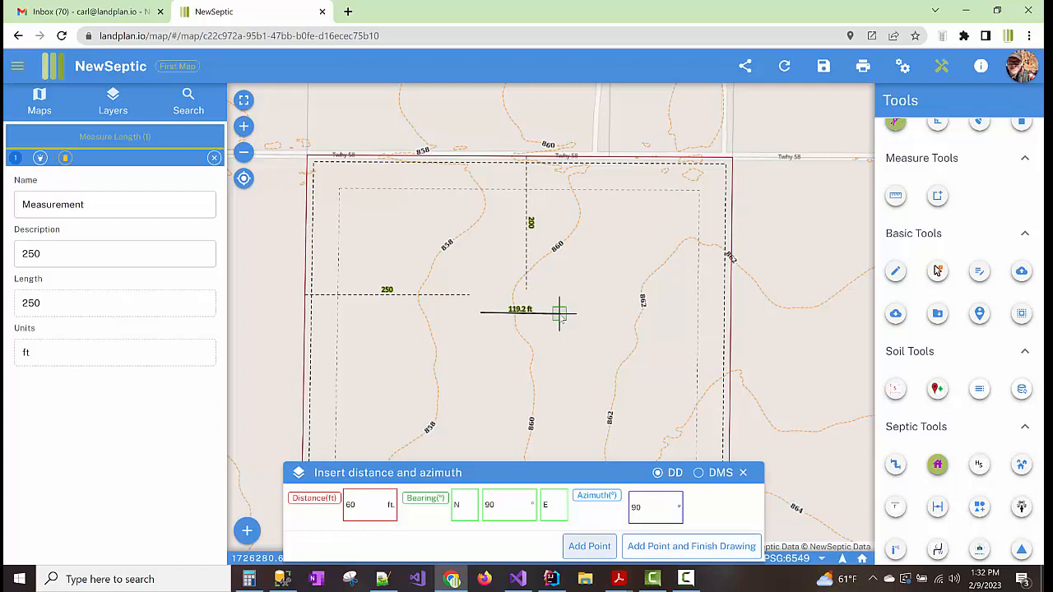
{"action": "key", "text": "Return"}
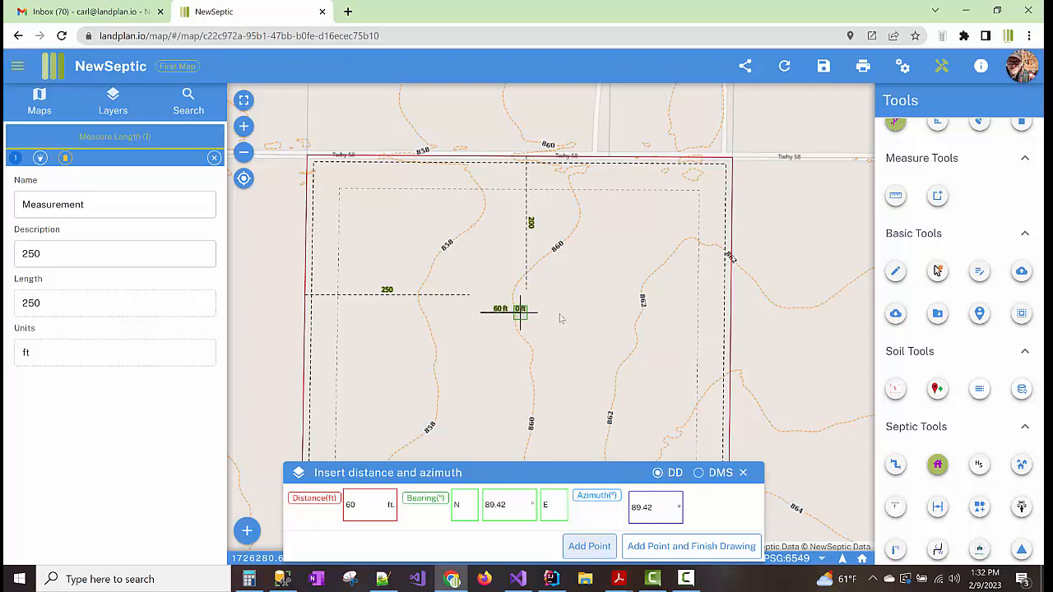
Add the building's second side with a distance of 40 ft and an azimuth of 180°, keeping the drawing open.
{"action": "key", "text": "shift+Tab"}
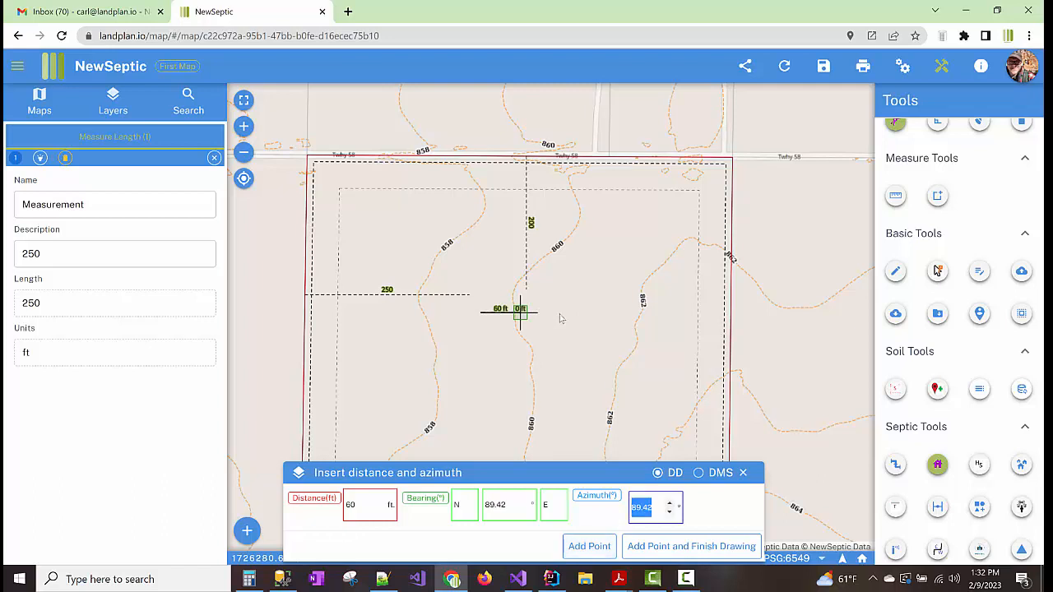
{"action": "key", "text": "shift+Tab"}
{"action": "key", "text": "shift+Tab"}
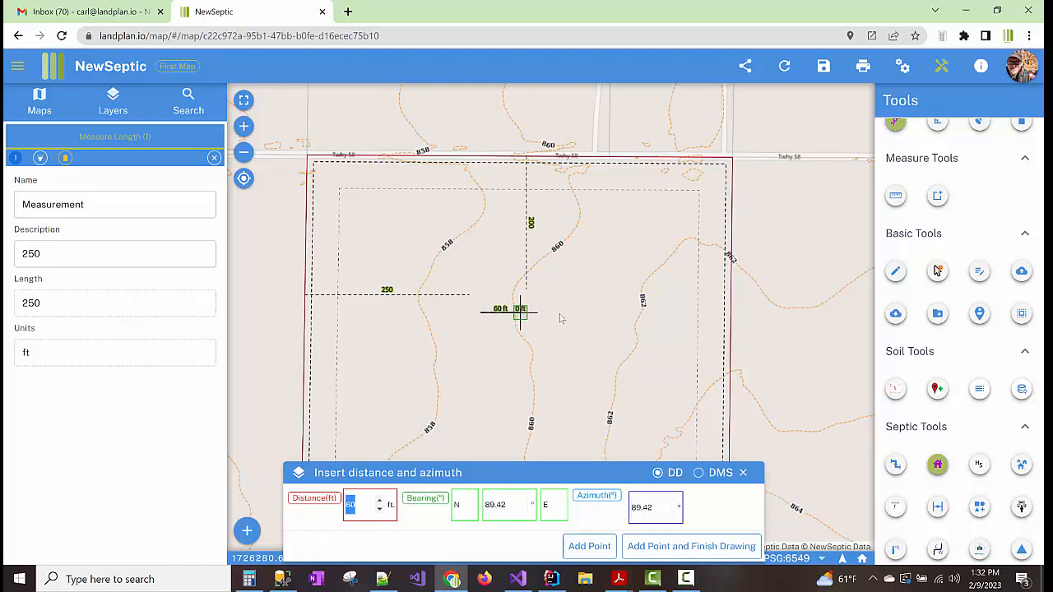
{"action": "type", "text": "40"}
{"action": "key", "text": "Tab"}
{"action": "key", "text": "Tab"}
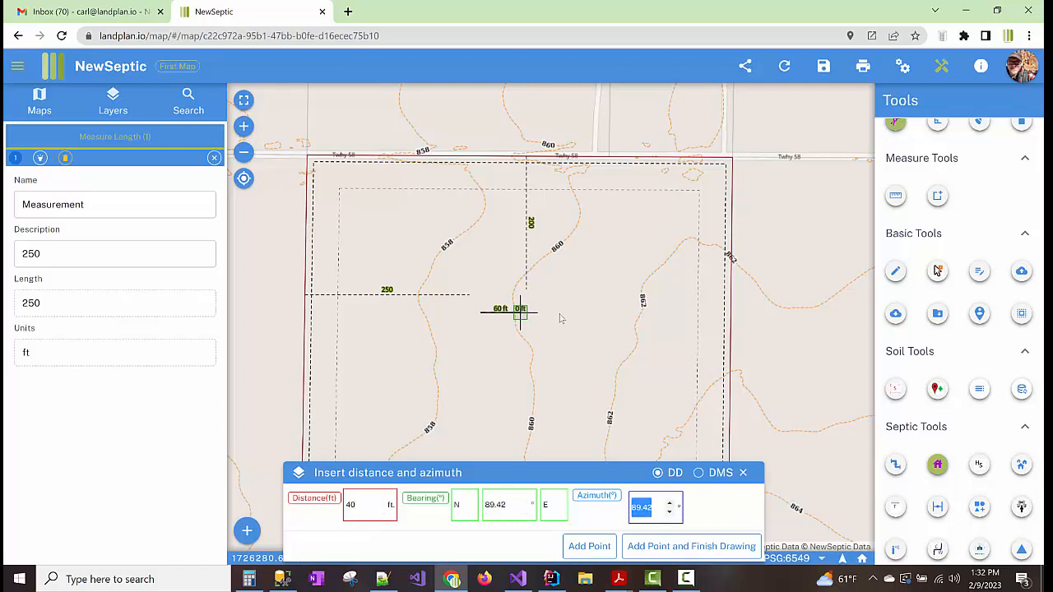
{"action": "type", "text": "180"}
{"action": "key", "text": "Tab"}
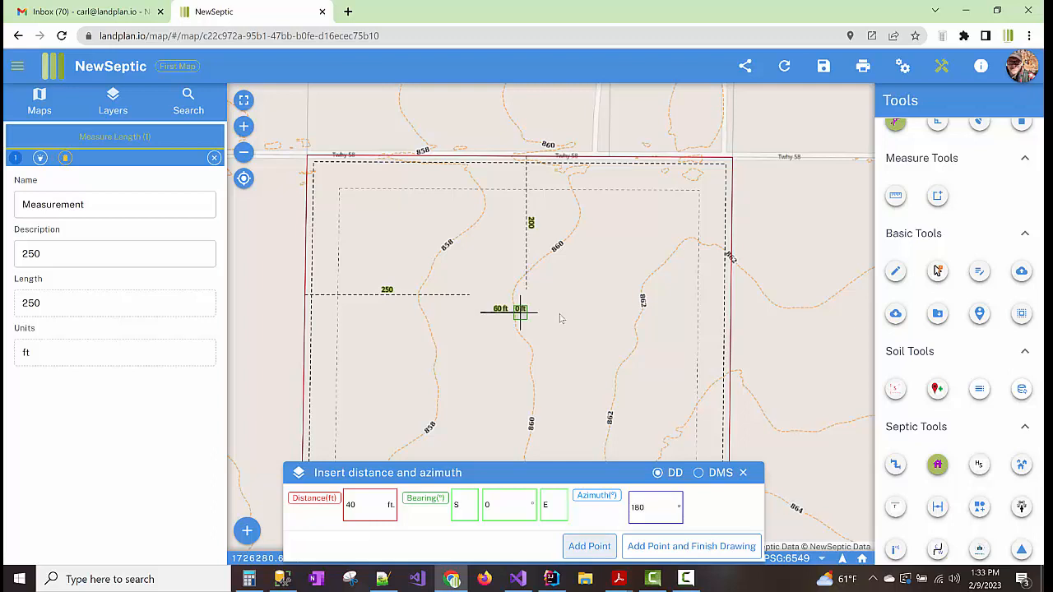
{"action": "key", "text": "Return"}
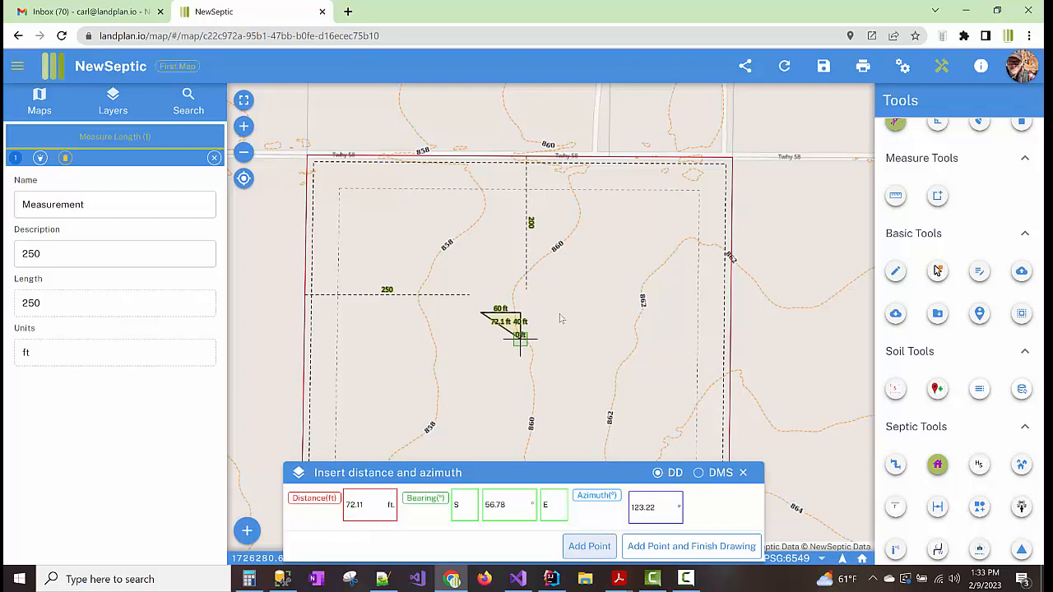
Add the building's third side at 60 ft and azimuth 270°, and finish the drawing to close the outline.
{"action": "key", "text": "shift+Tab"}
{"action": "key", "text": "shift+Tab"}
{"action": "key", "text": "shift+Tab"}
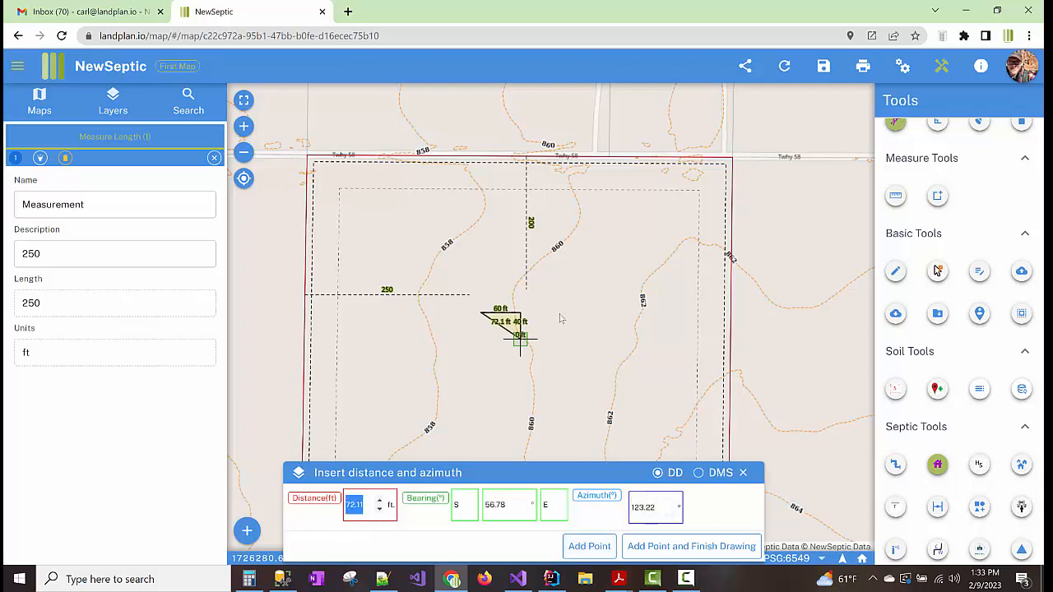
{"action": "type", "text": "60"}
{"action": "key", "text": "Tab"}
{"action": "key", "text": "Tab"}
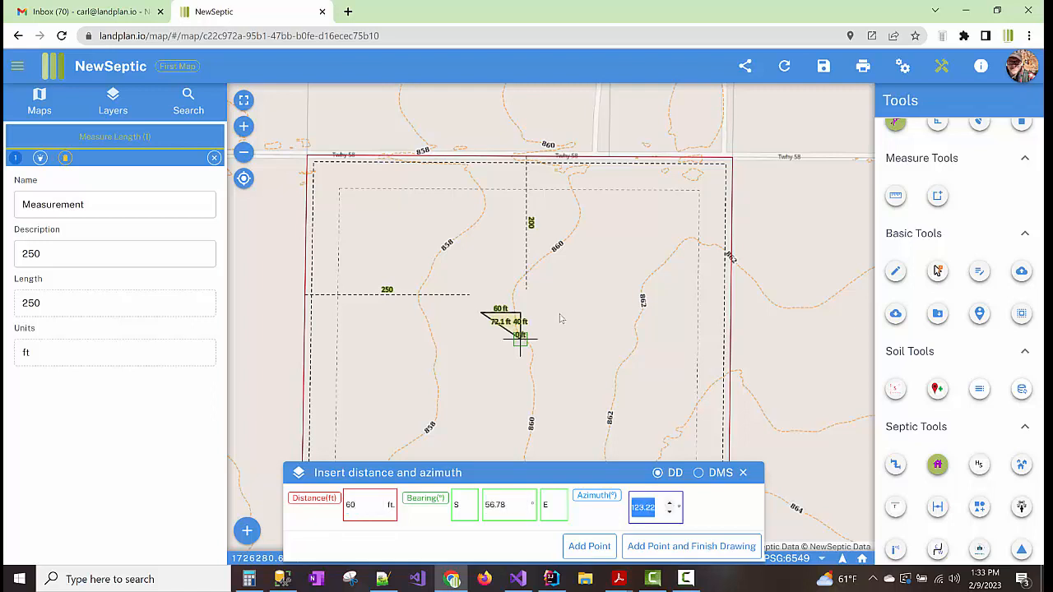
{"action": "type", "text": "270"}
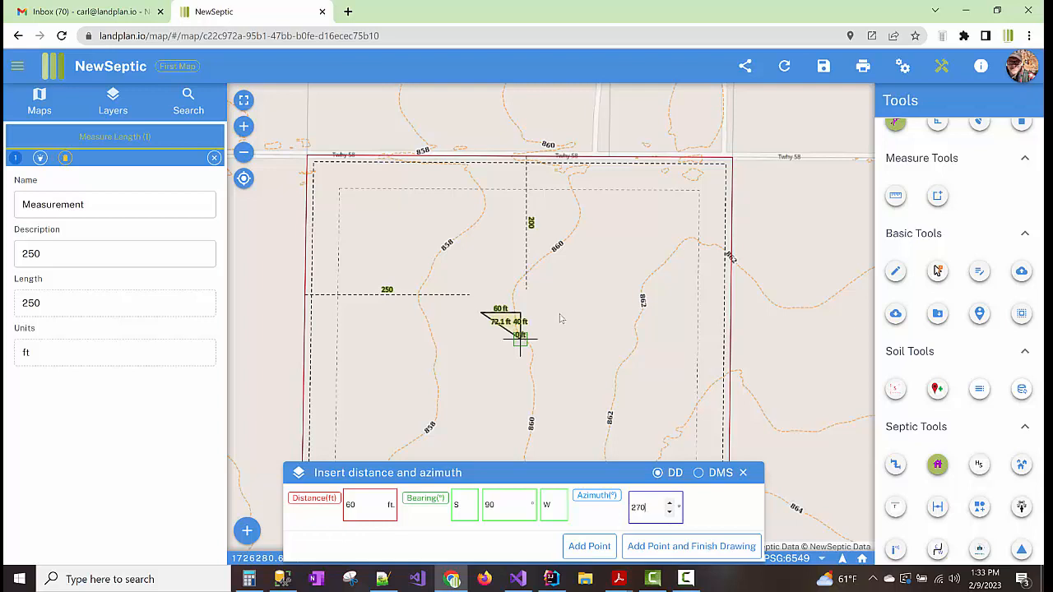
{"action": "key", "text": "Tab"}
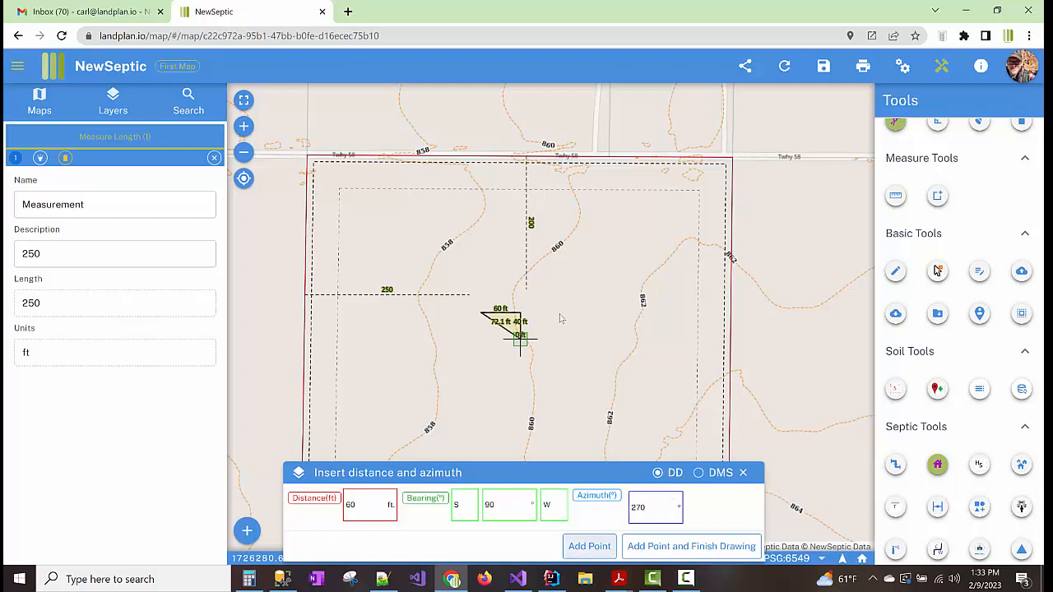
{"action": "key", "text": "Tab"}
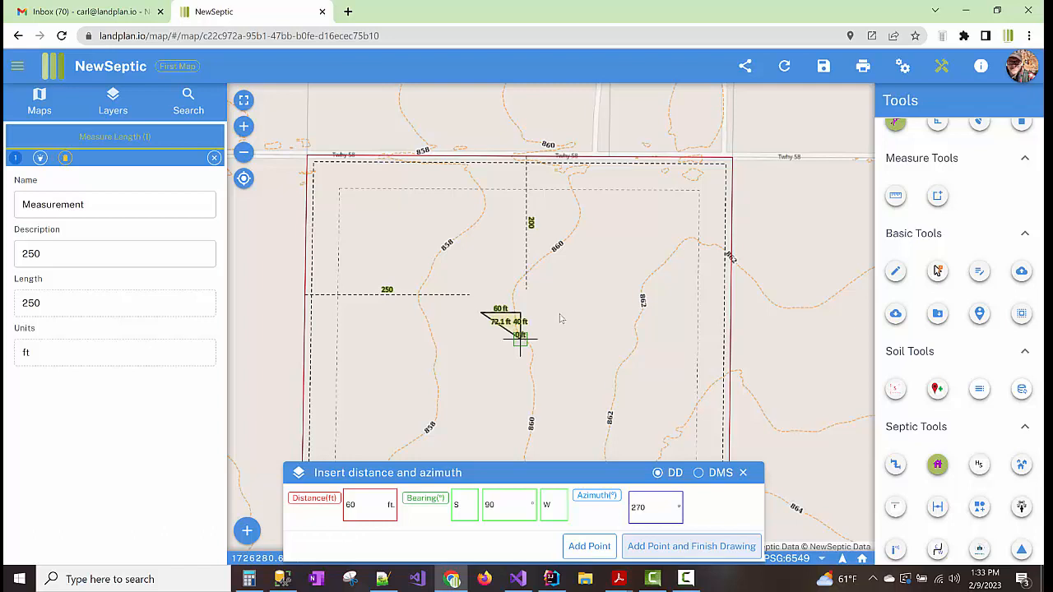
{"action": "key", "text": "Return"}
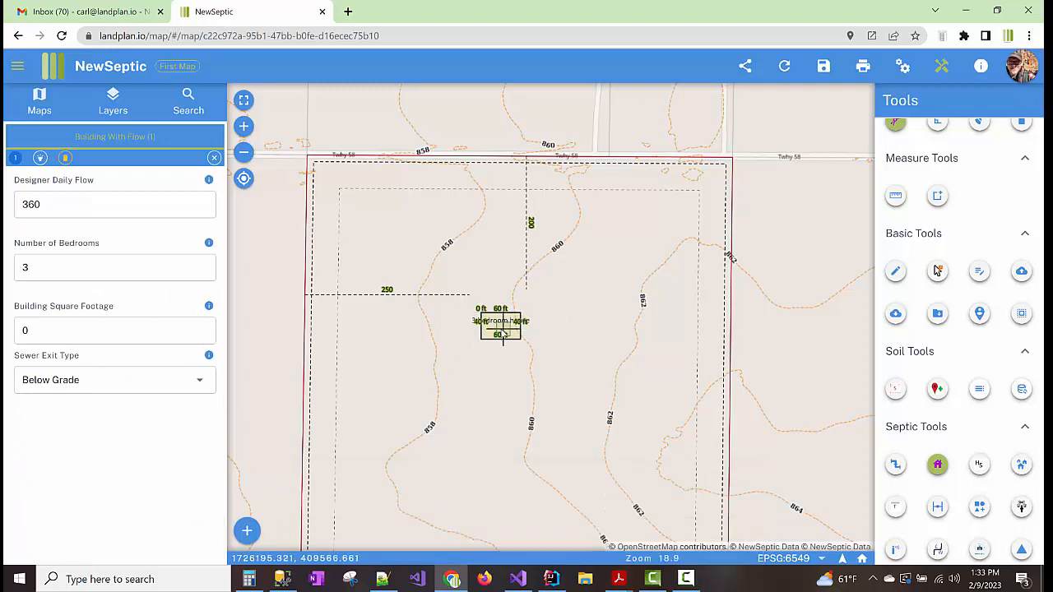
Move the building northwest so its west side meets the 250 ft line's end and its north side aligns with the 200 ft line's end.
{"action": "scroll", "coordinate": [501, 327], "scroll_direction": "up", "scroll_amount": 1}
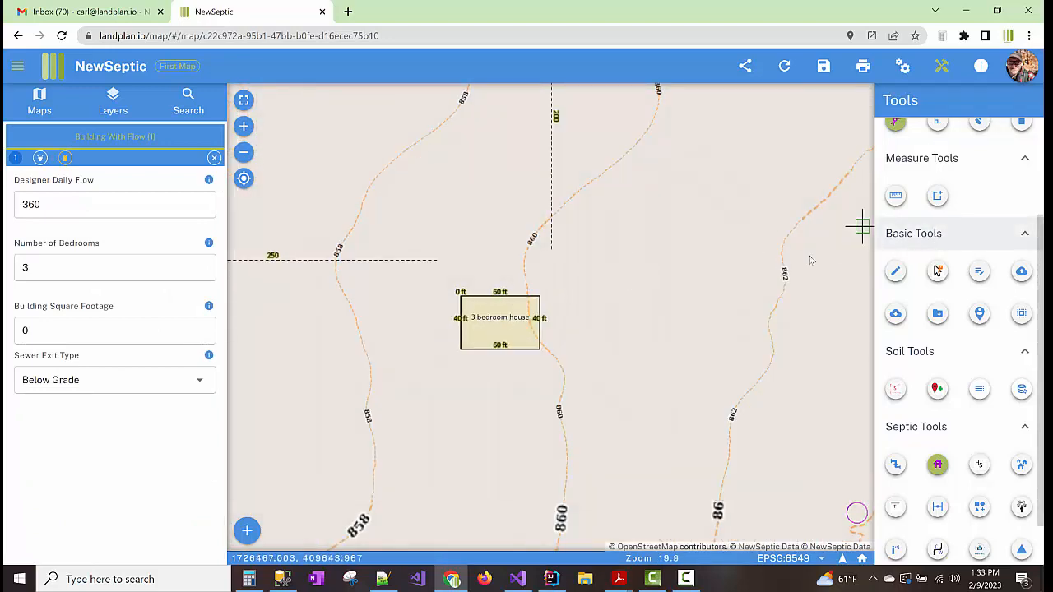
{"action": "scroll", "coordinate": [956, 239], "scroll_direction": "up", "scroll_amount": 3}
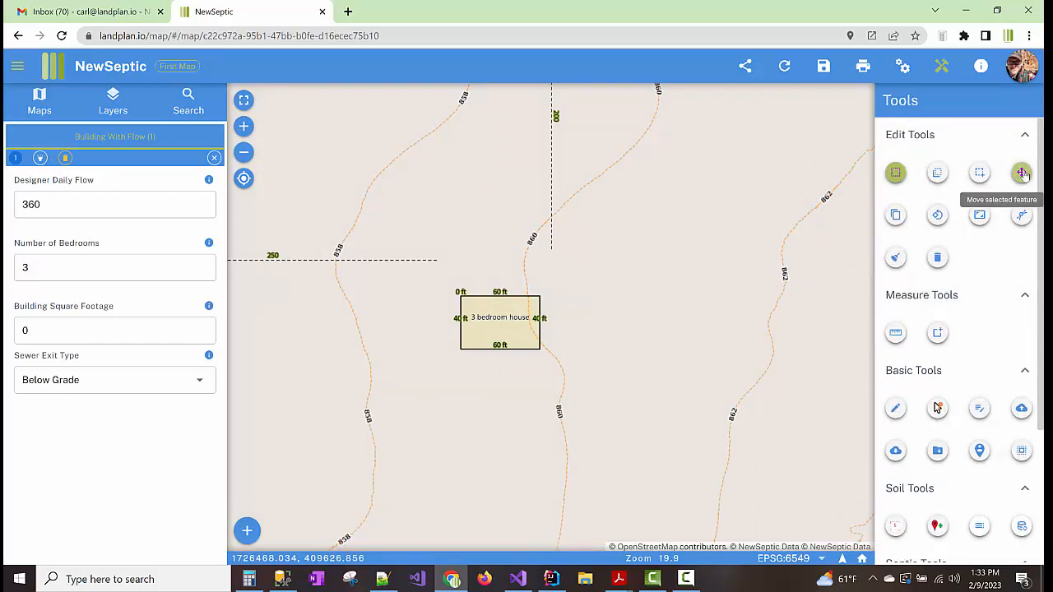
{"action": "left_click", "coordinate": [1020, 173]}
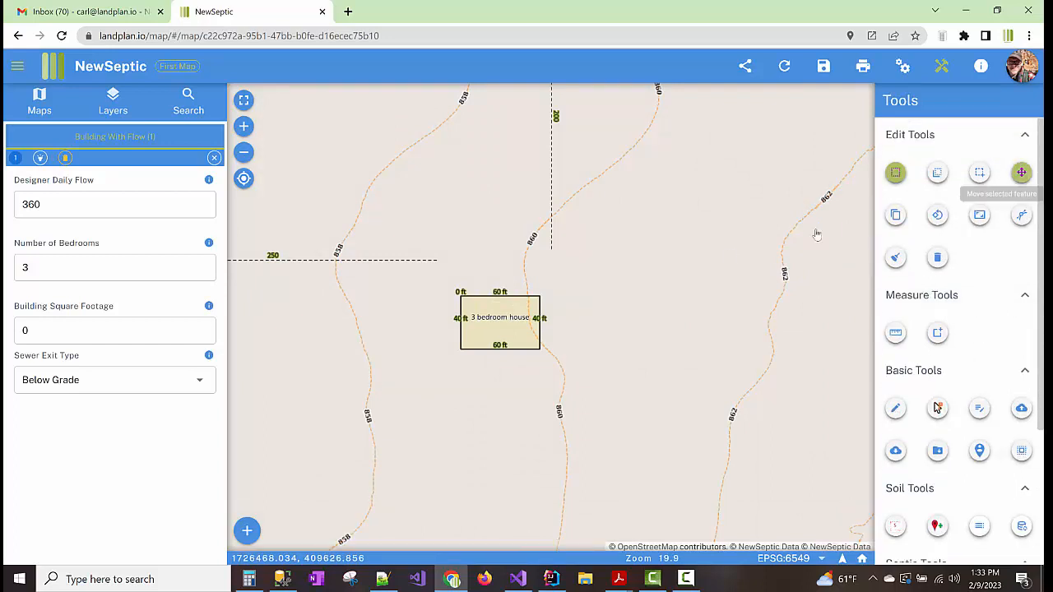
{"action": "left_click", "coordinate": [508, 322]}
{"action": "left_click_drag", "start_coordinate": [508, 323], "coordinate": [486, 280]}
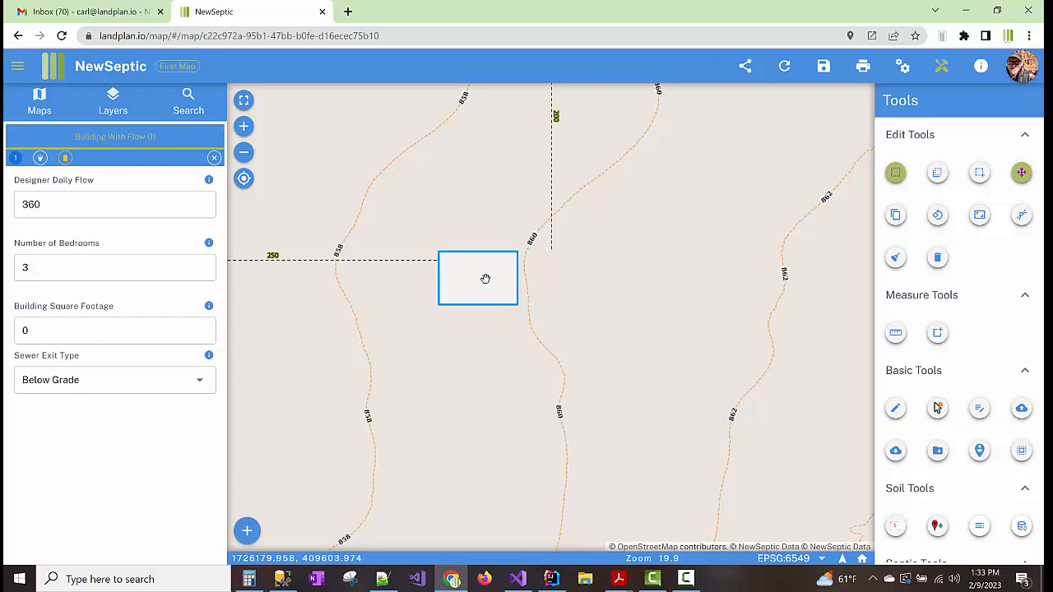
Move the 200 ft measurement line west so its south end meets the building's north side, and clear the selection.
{"action": "left_click", "coordinate": [551, 225]}
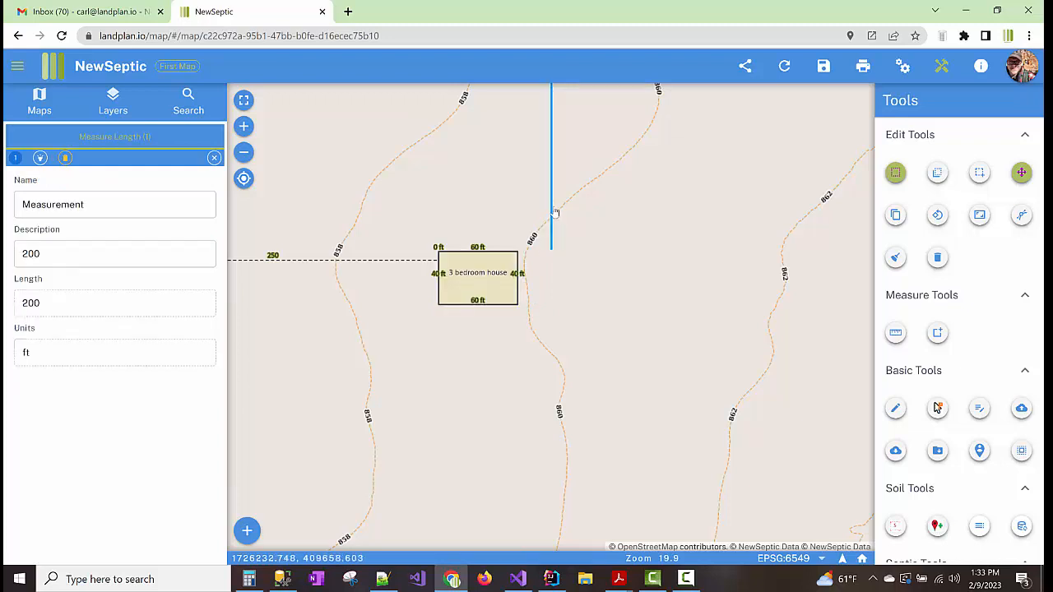
{"action": "left_click_drag", "start_coordinate": [551, 205], "coordinate": [502, 207]}
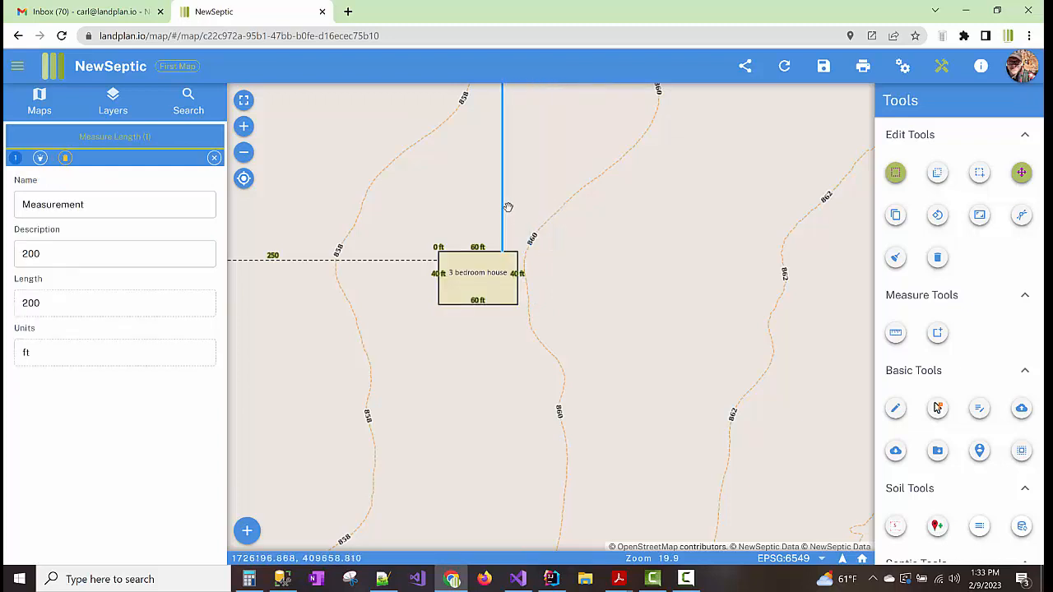
{"action": "scroll", "coordinate": [580, 228], "scroll_direction": "down", "scroll_amount": 1}
{"action": "scroll", "coordinate": [580, 228], "scroll_direction": "down", "scroll_amount": 2}
{"action": "left_click_drag", "start_coordinate": [603, 302], "coordinate": [617, 436]}
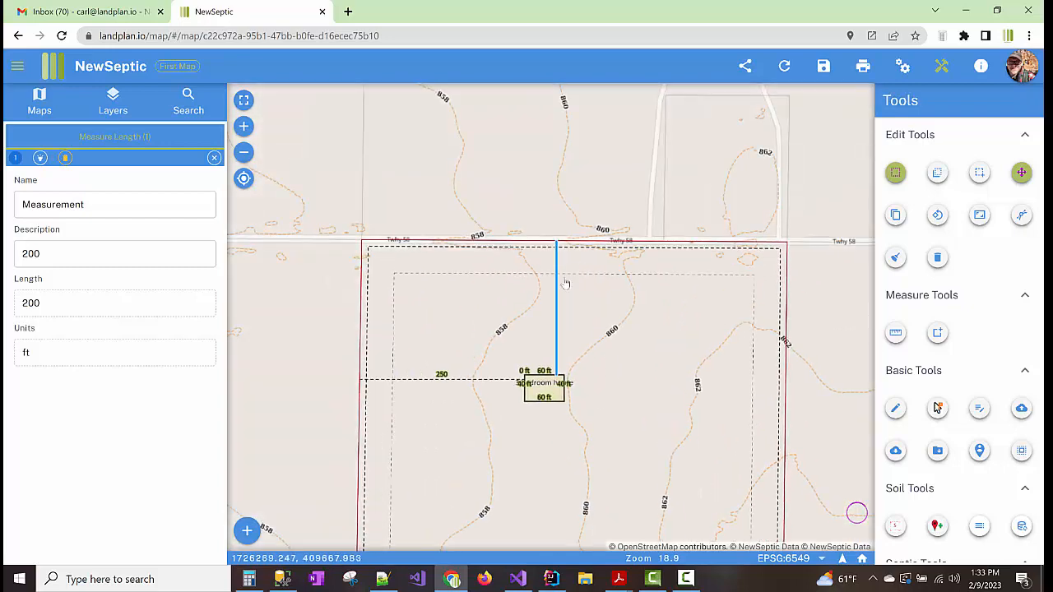
{"action": "left_click", "coordinate": [506, 337]}
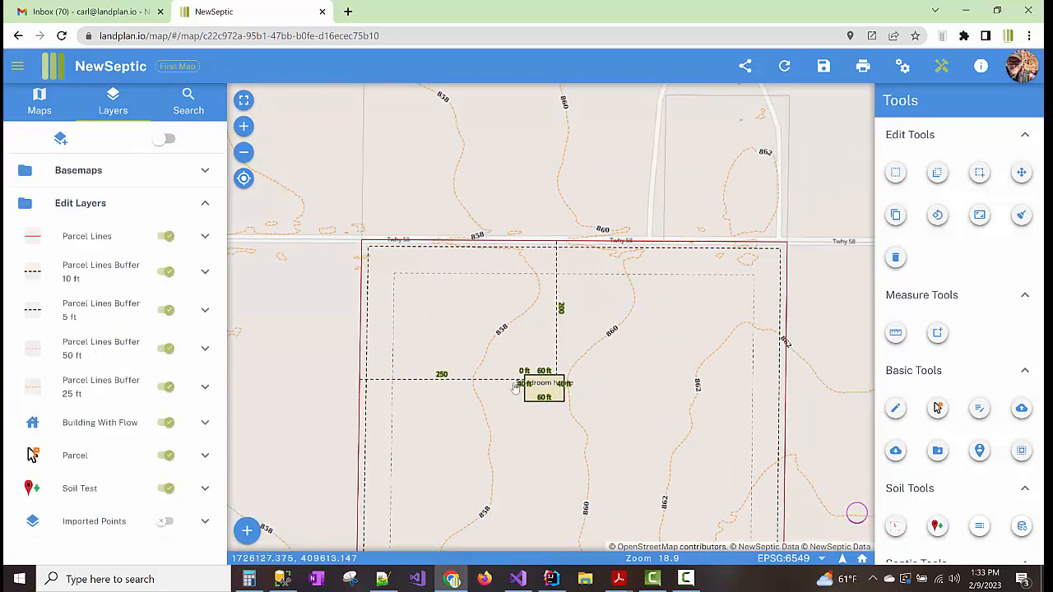
{"action": "scroll", "coordinate": [513, 383], "scroll_direction": "up", "scroll_amount": 2}
{"action": "scroll", "coordinate": [470, 401], "scroll_direction": "down", "scroll_amount": 2}
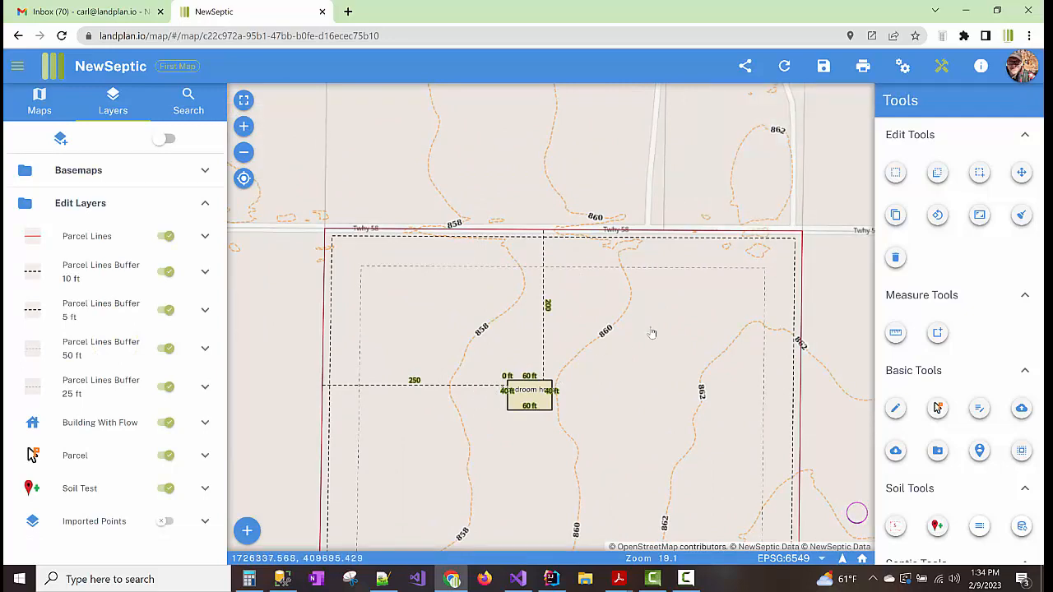
{"action": "left_click_drag", "start_coordinate": [691, 292], "coordinate": [728, 242]}
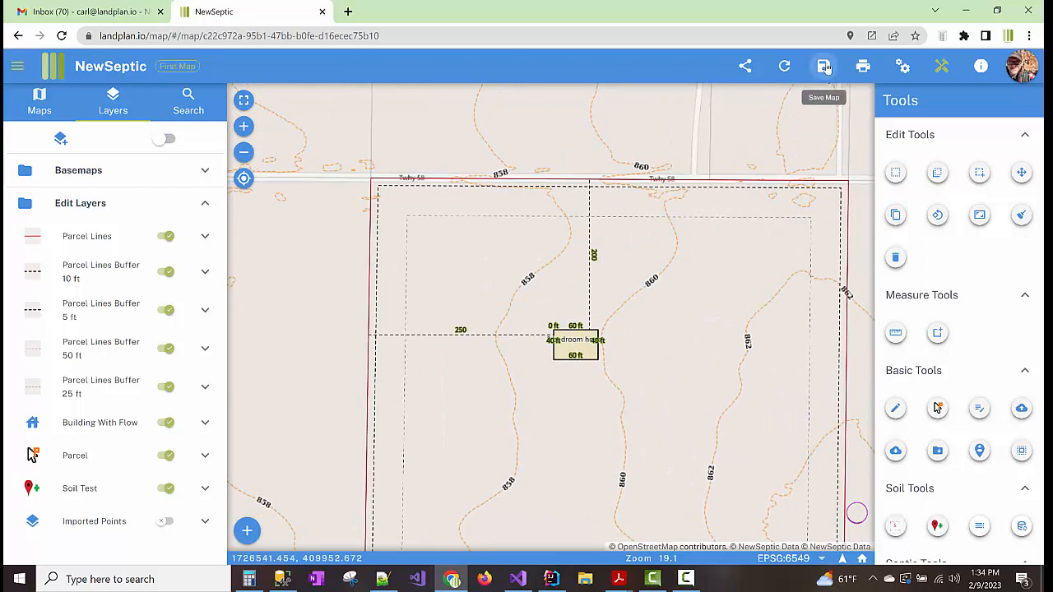